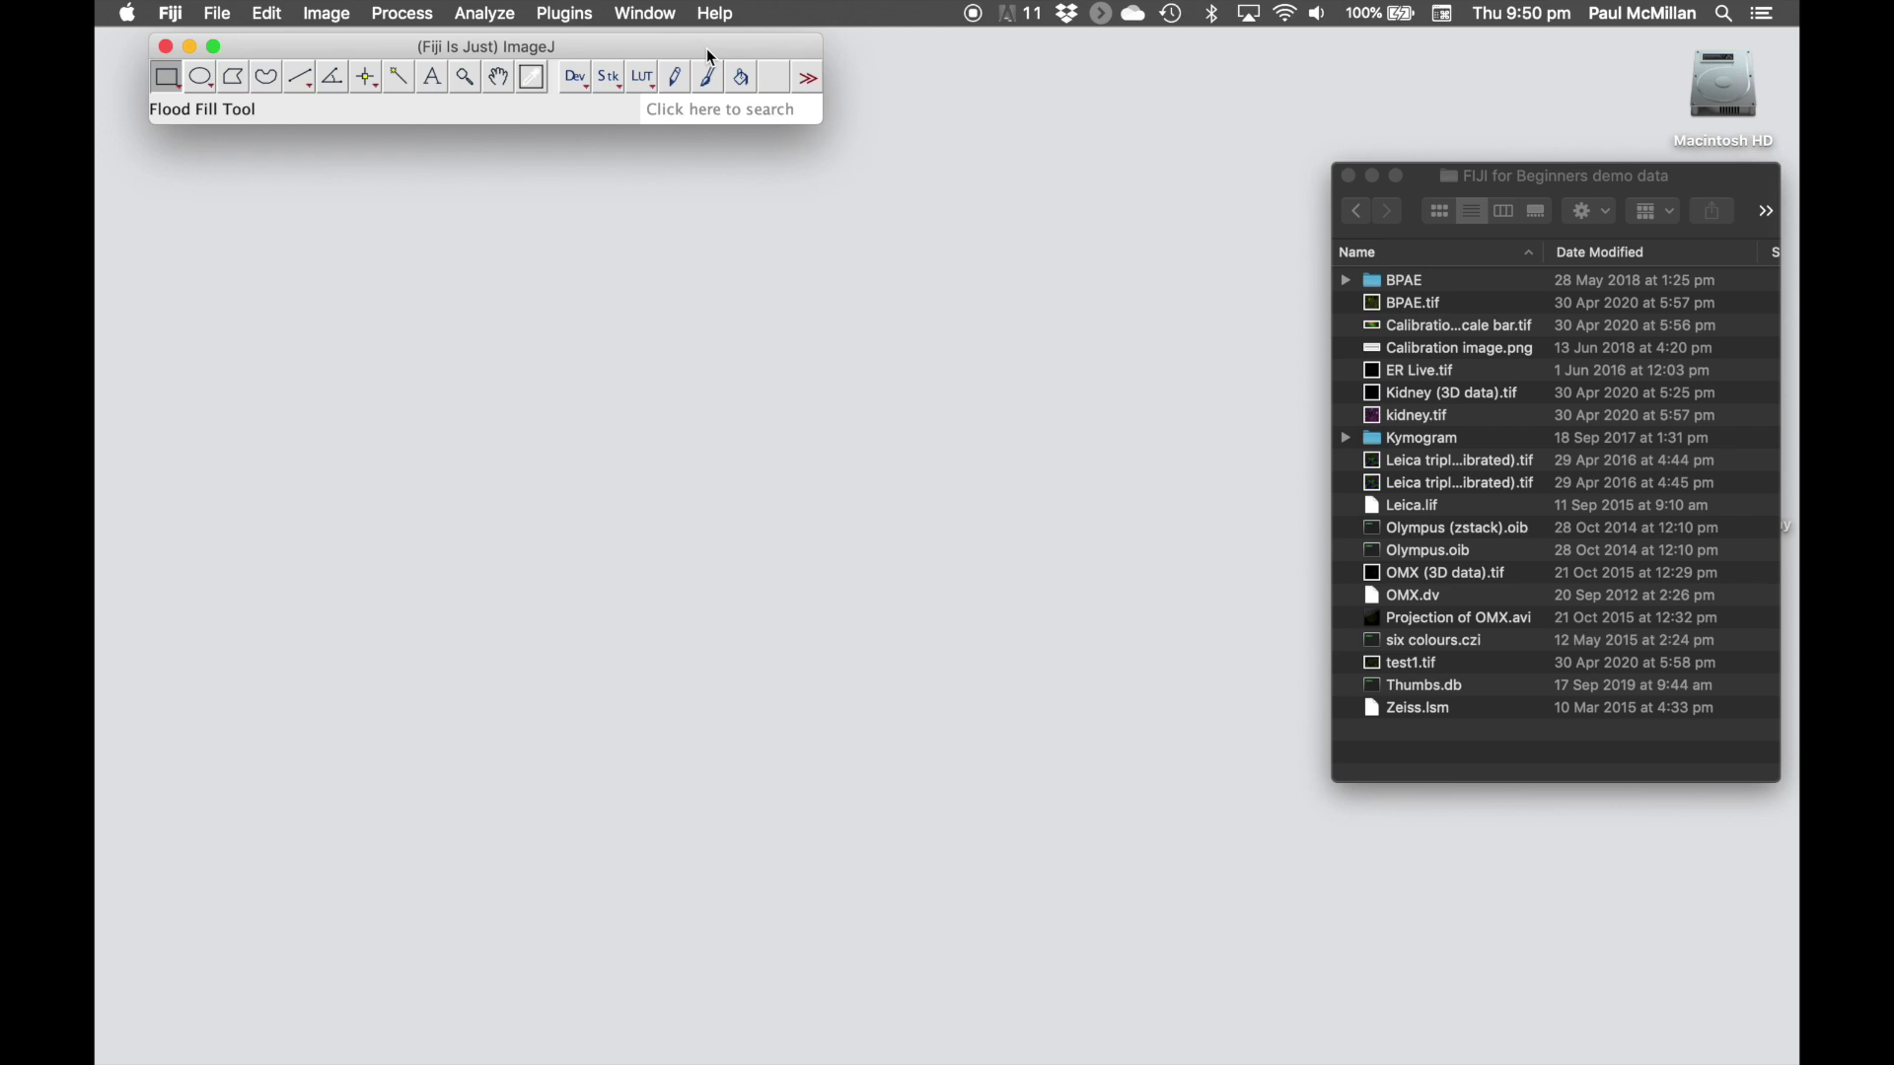
Step: Open Fiji's File menu to reach the file commands
left_click(226, 15)
left_click(259, 65)
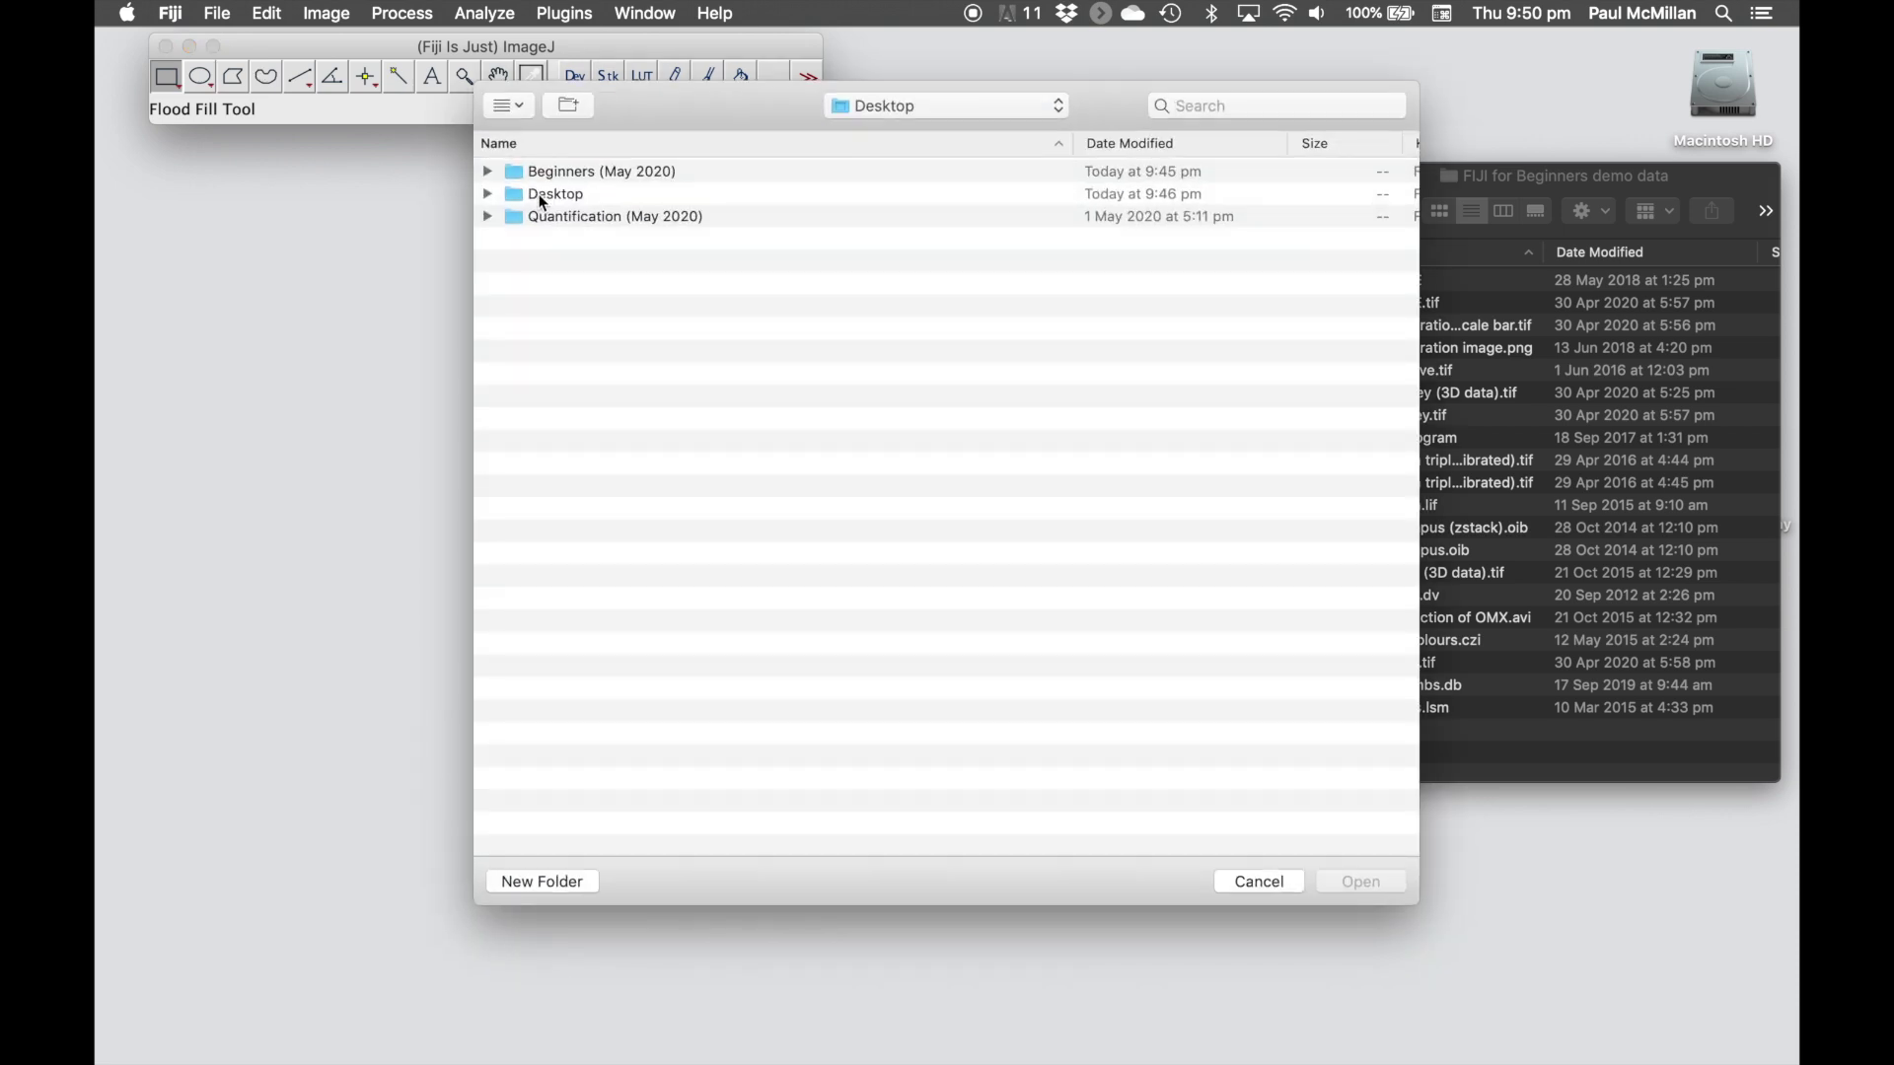
left_click(553, 175)
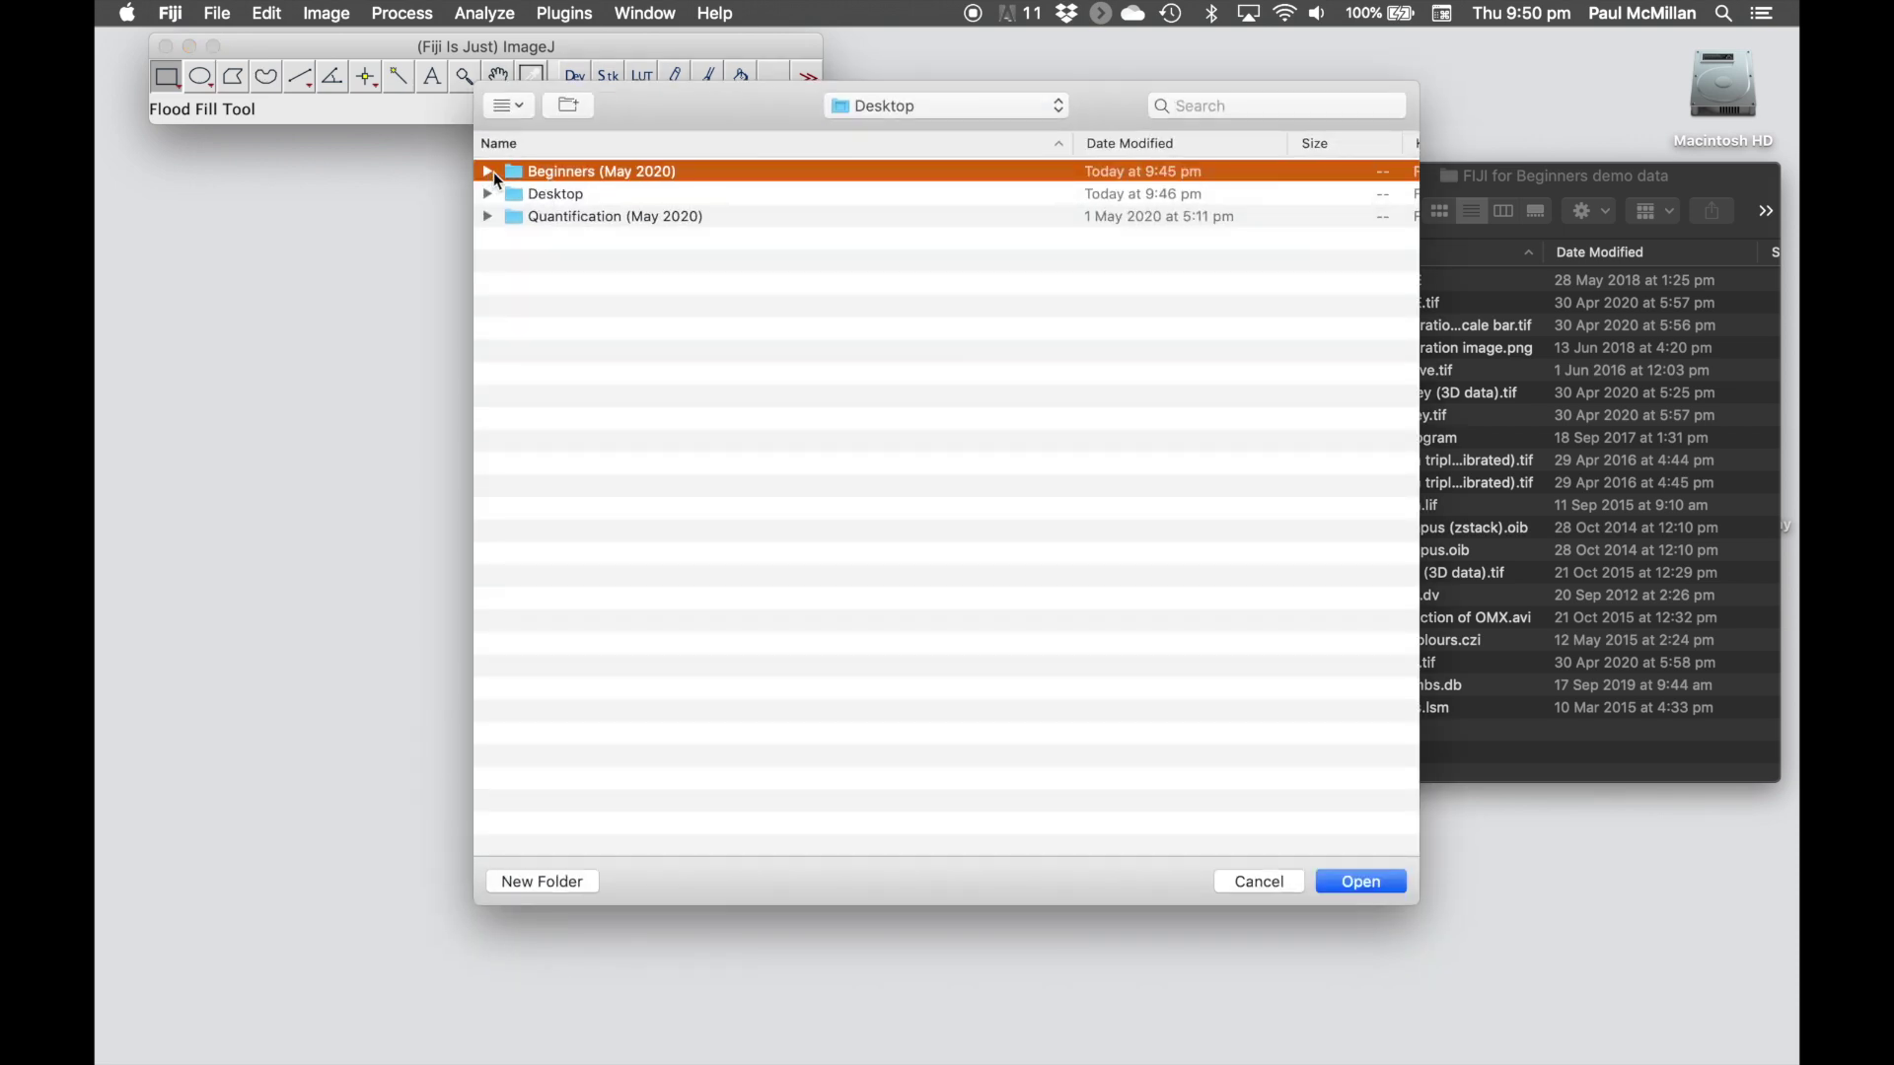
left_click(489, 172)
left_click(533, 217)
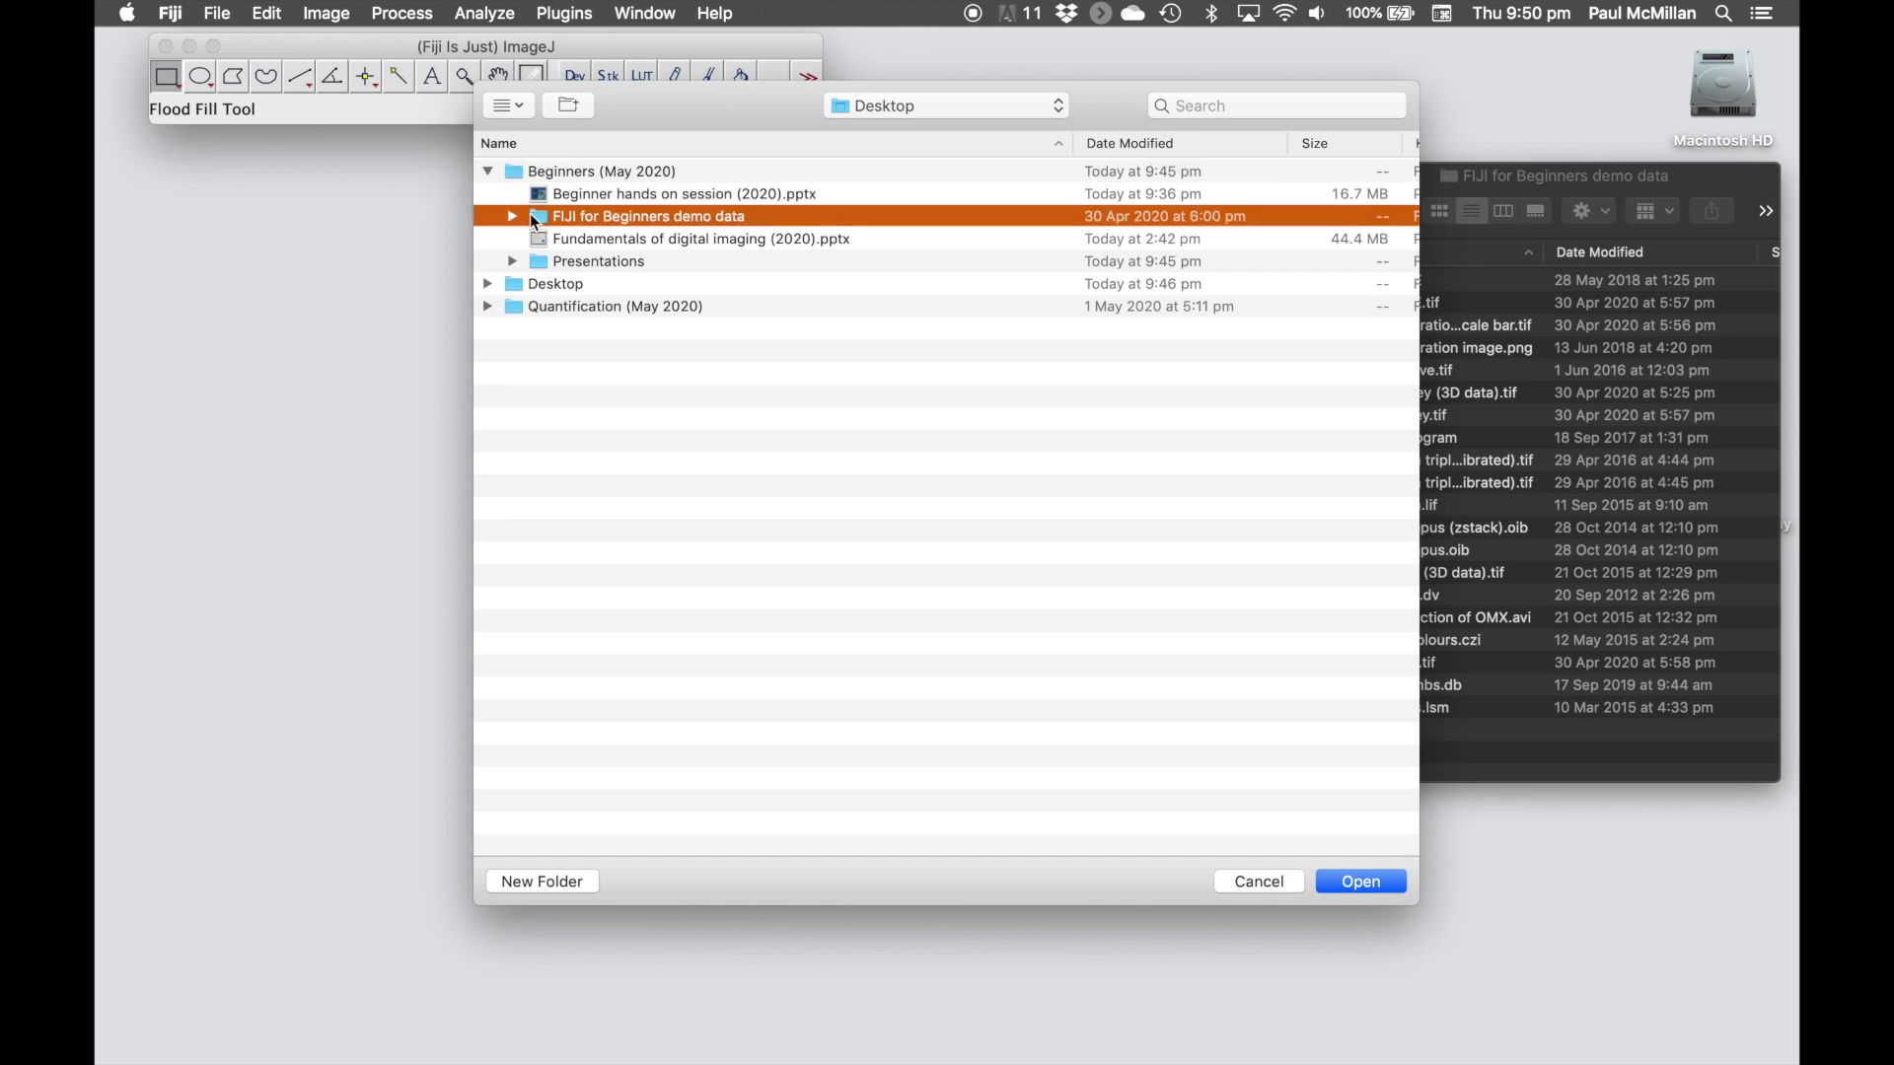
double_click(532, 217)
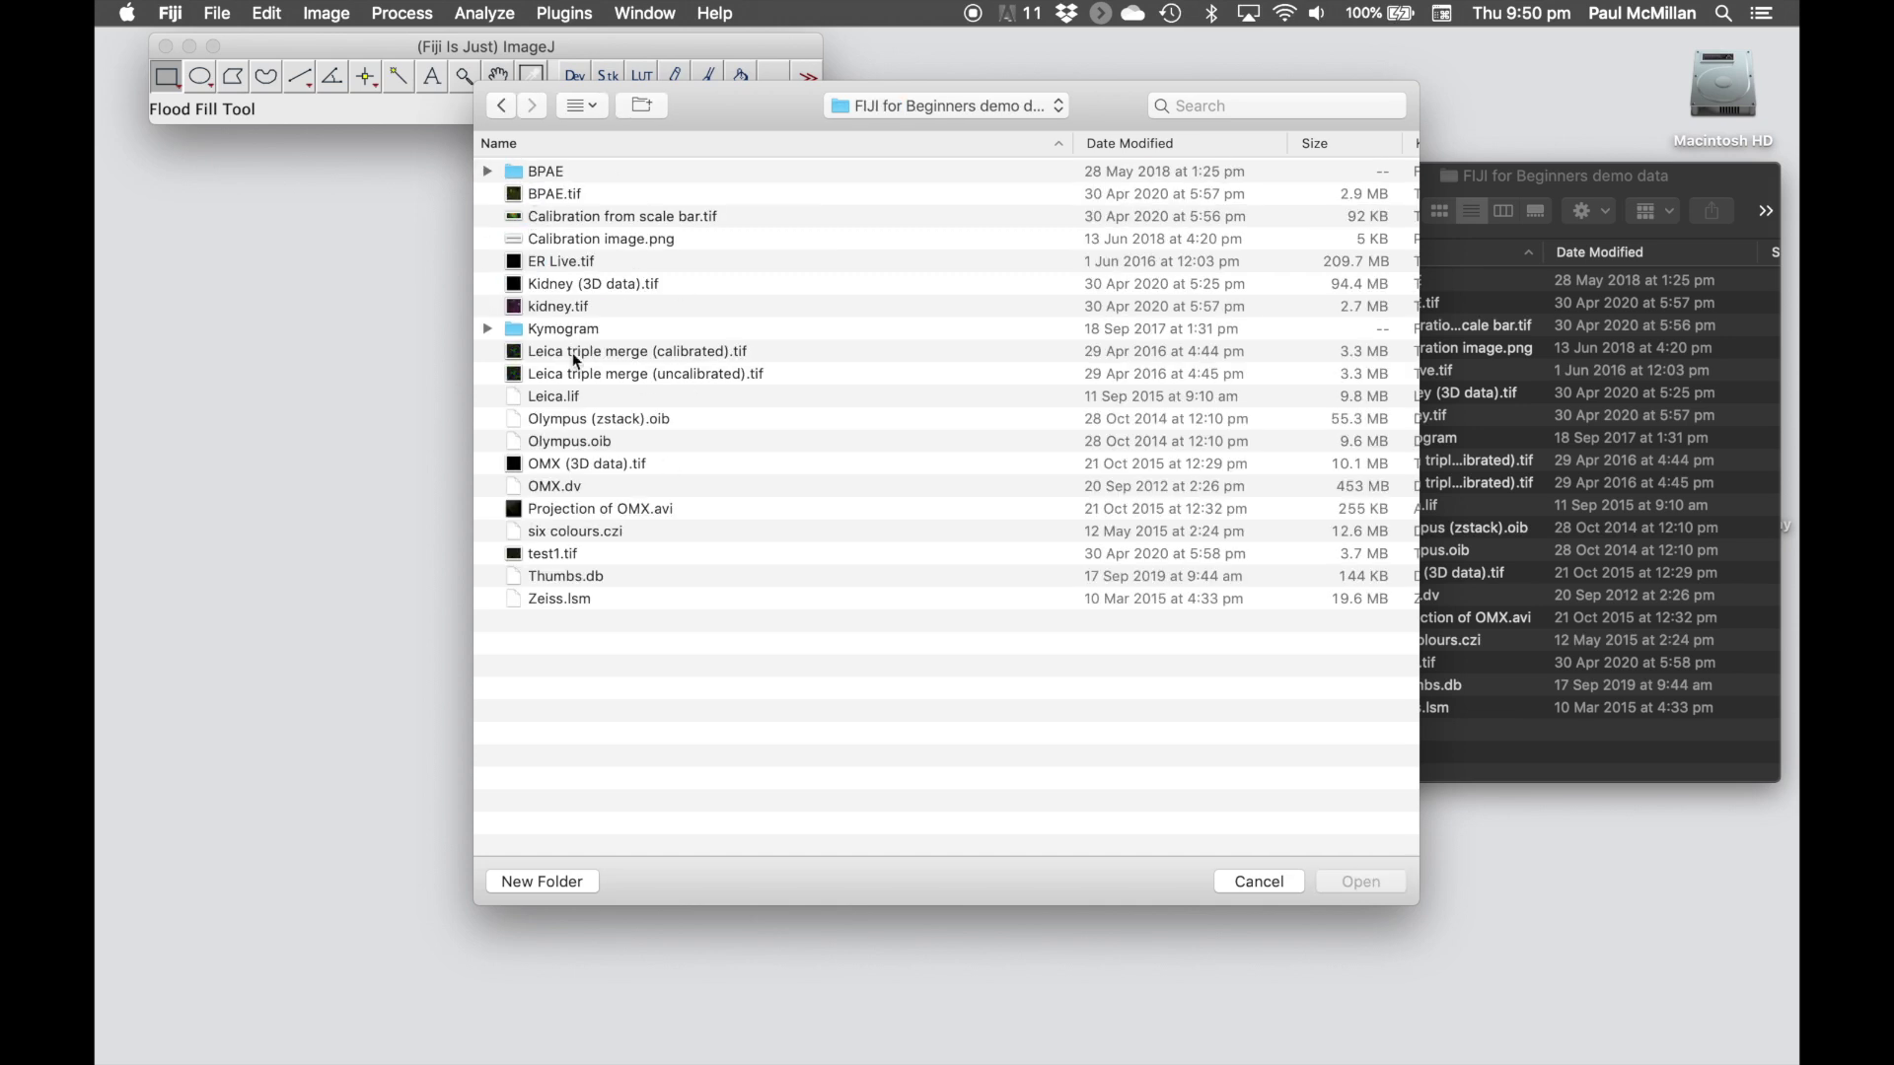
left_click(556, 196)
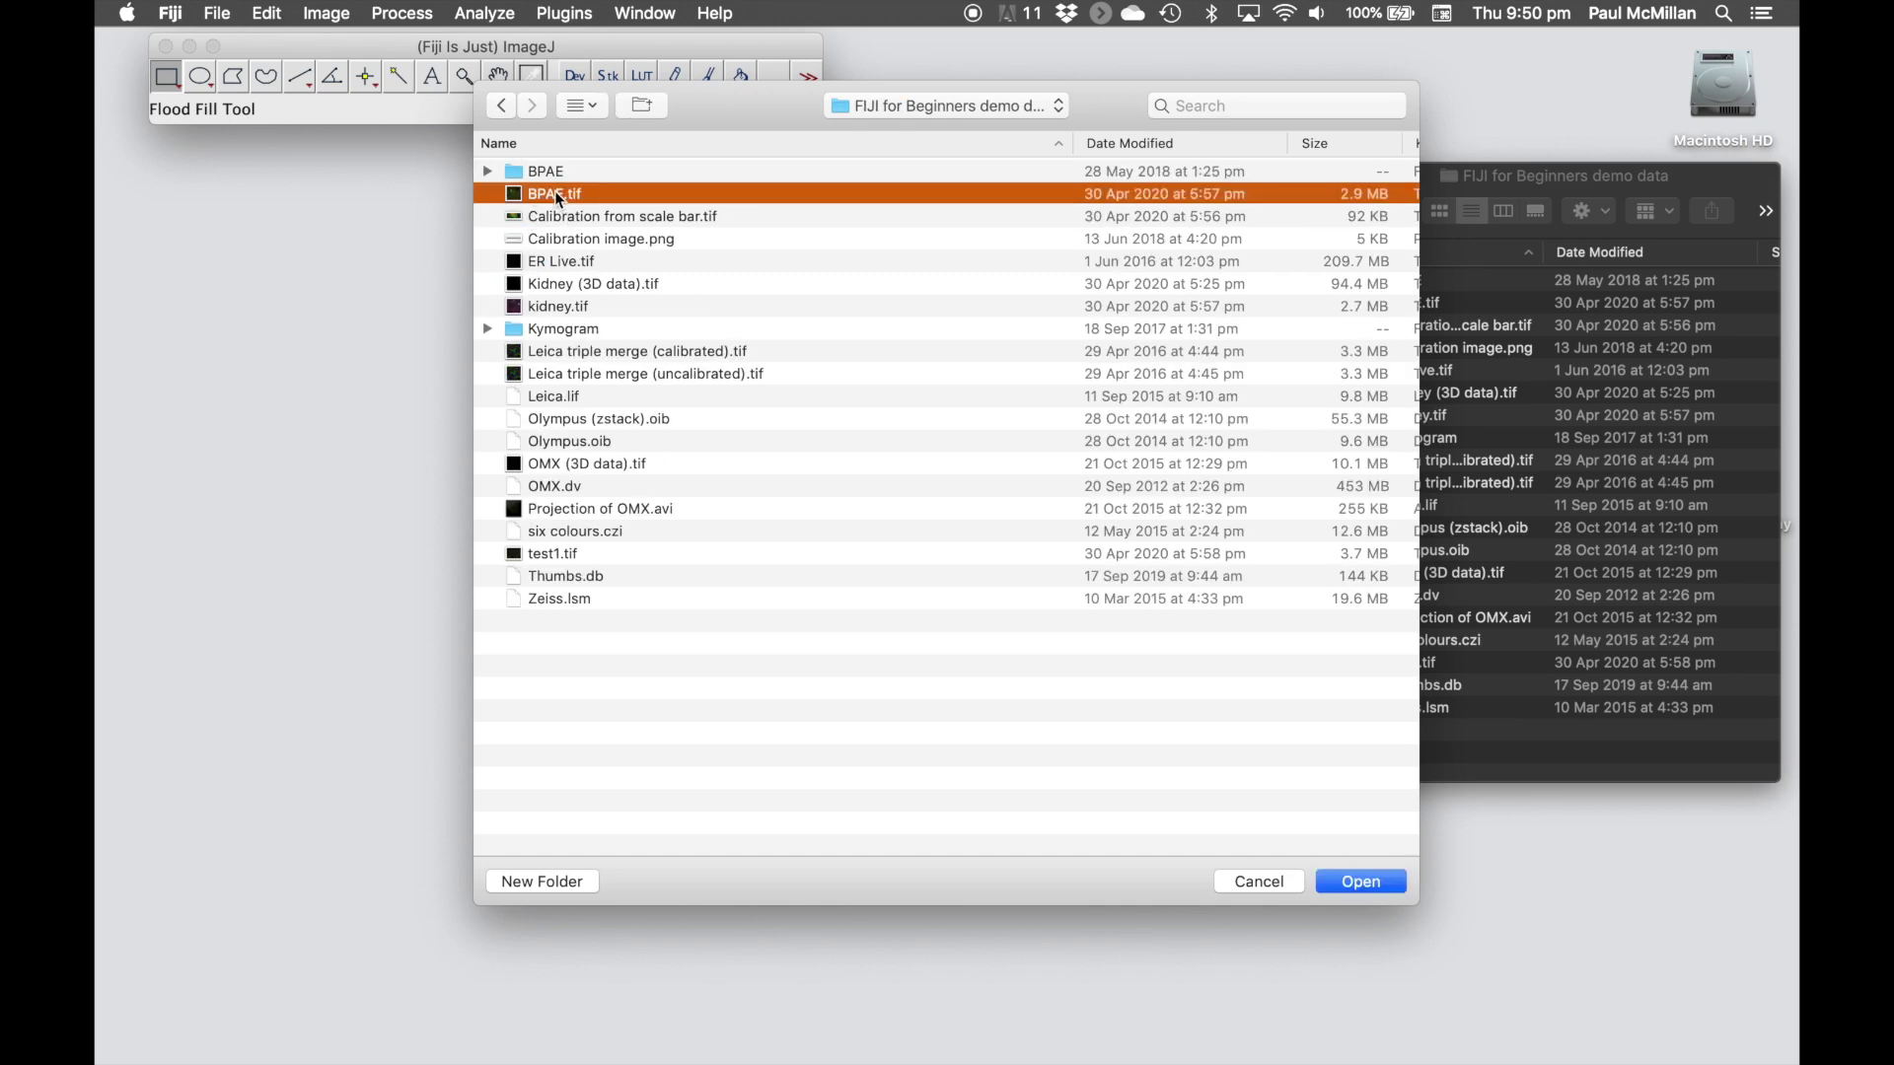
left_click(1368, 883)
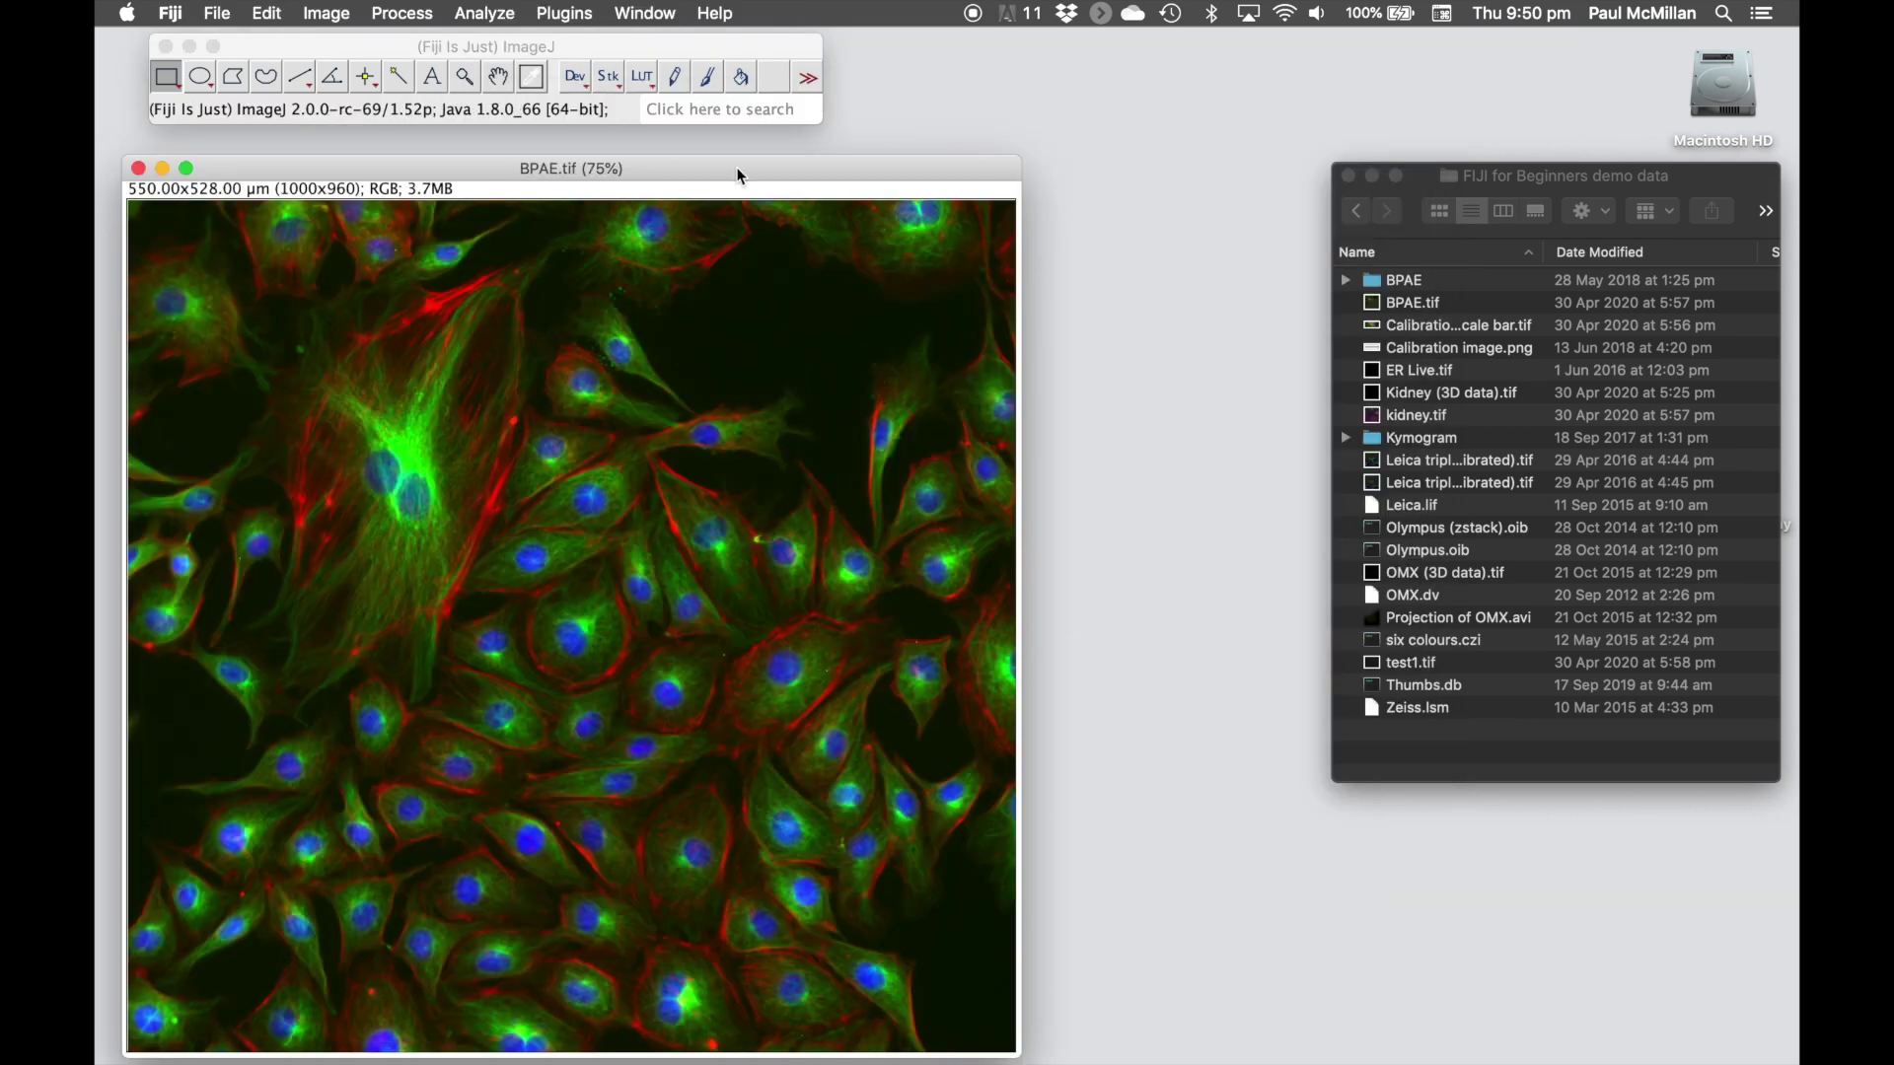
left_click_drag(741, 175, 751, 154)
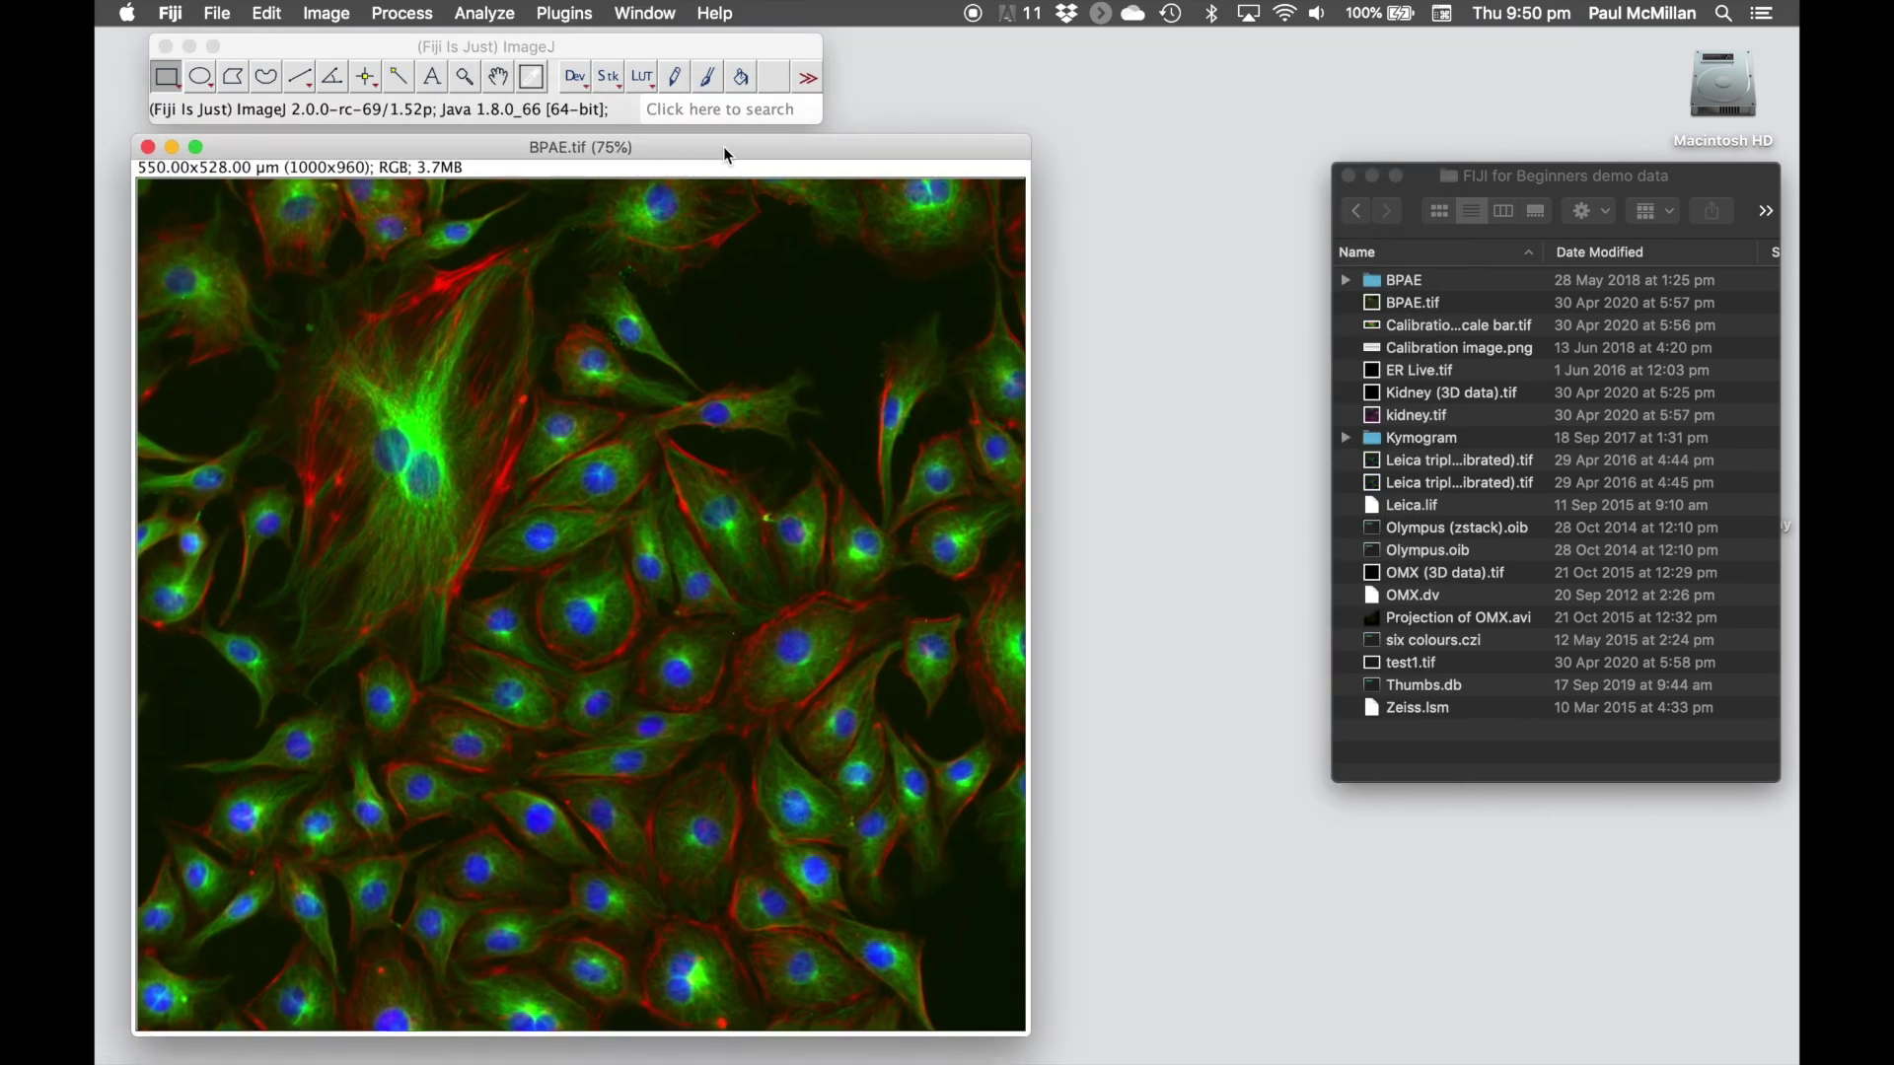
left_click(148, 147)
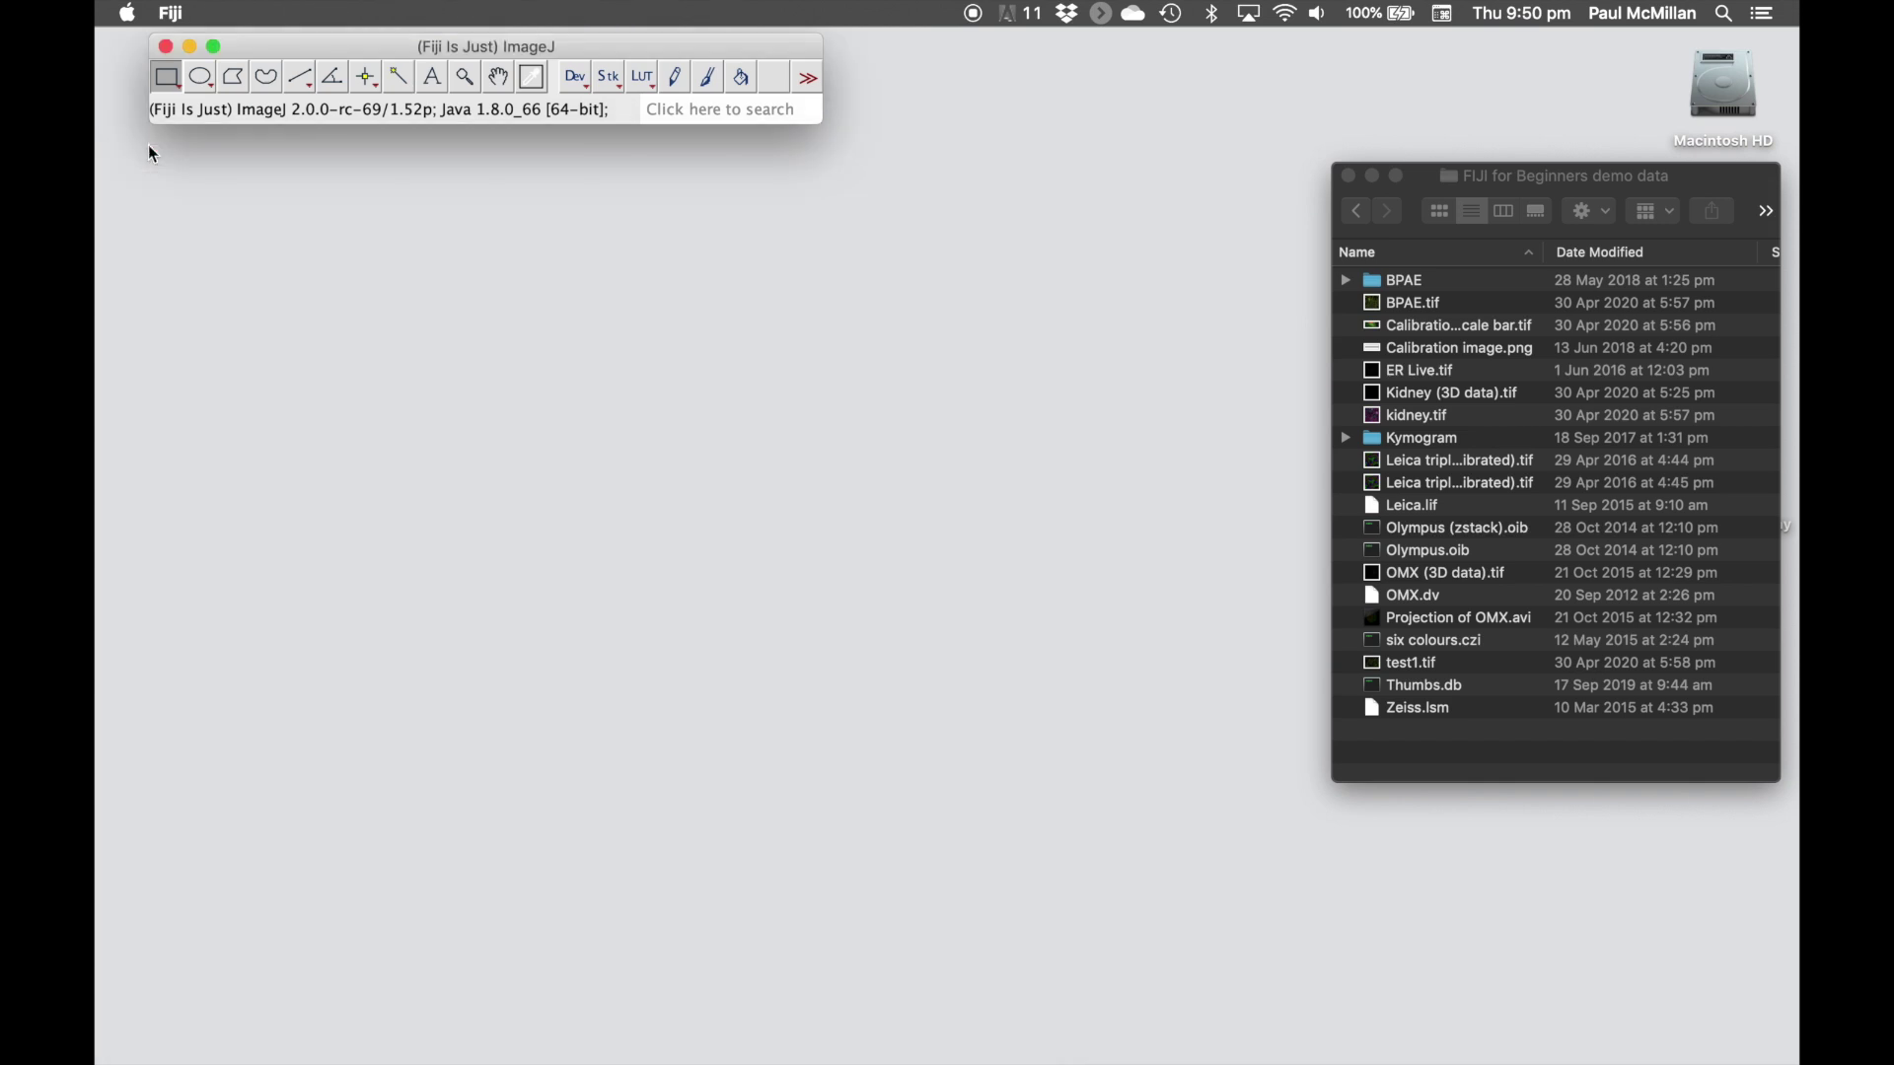
left_click(1564, 196)
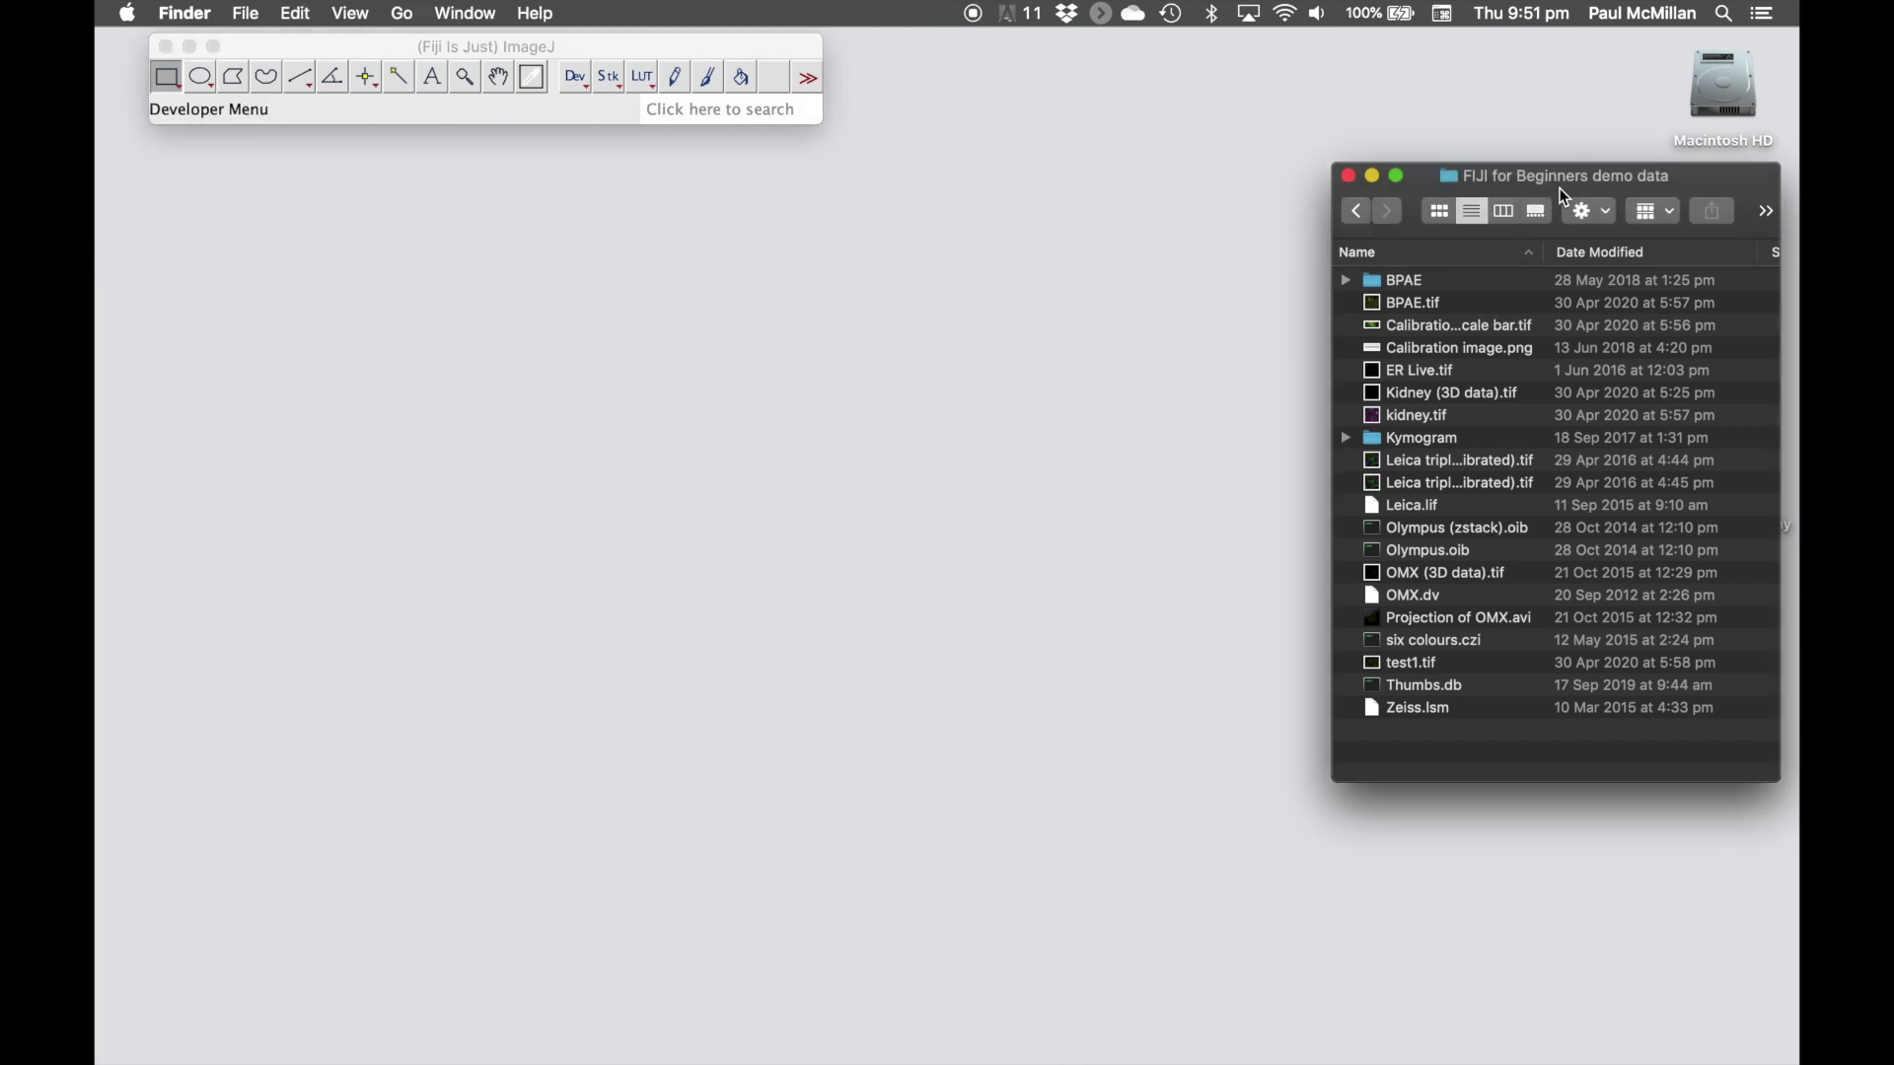
left_click(1416, 302)
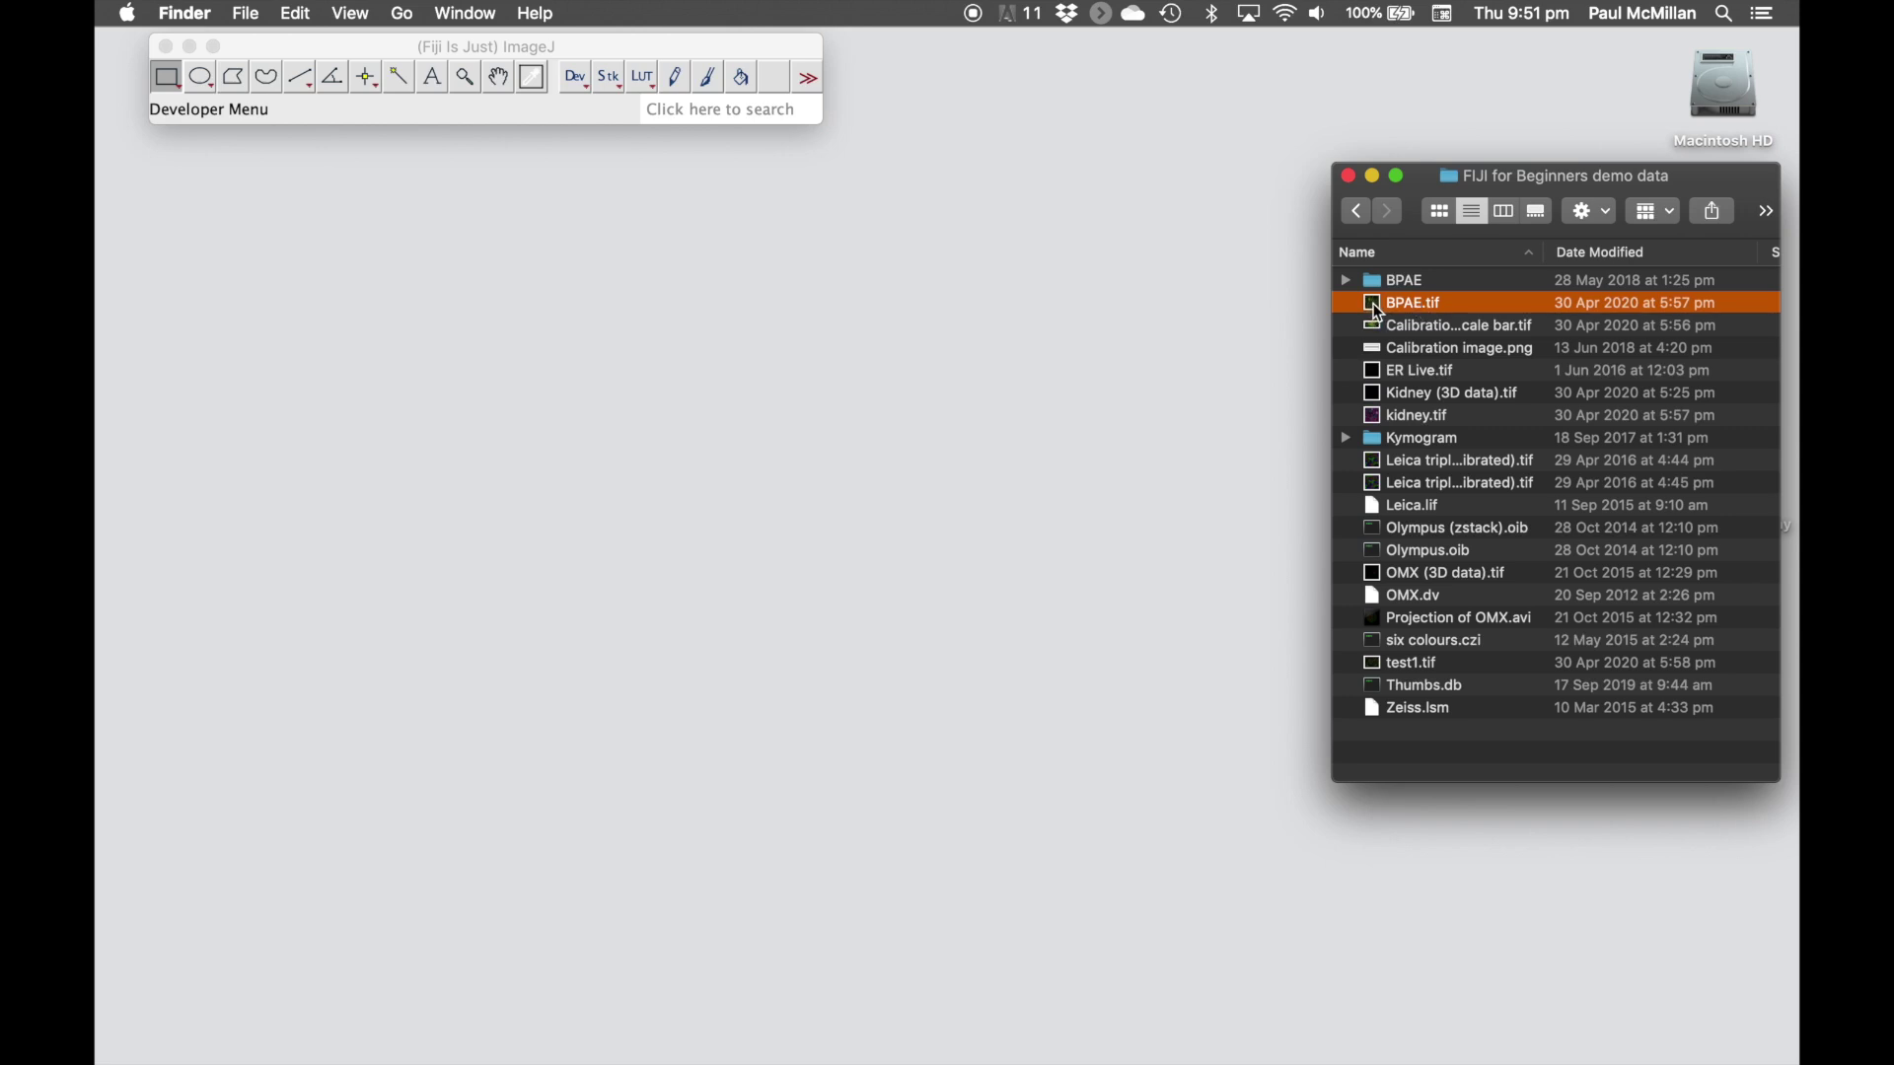
left_click_drag(1359, 308, 534, 122)
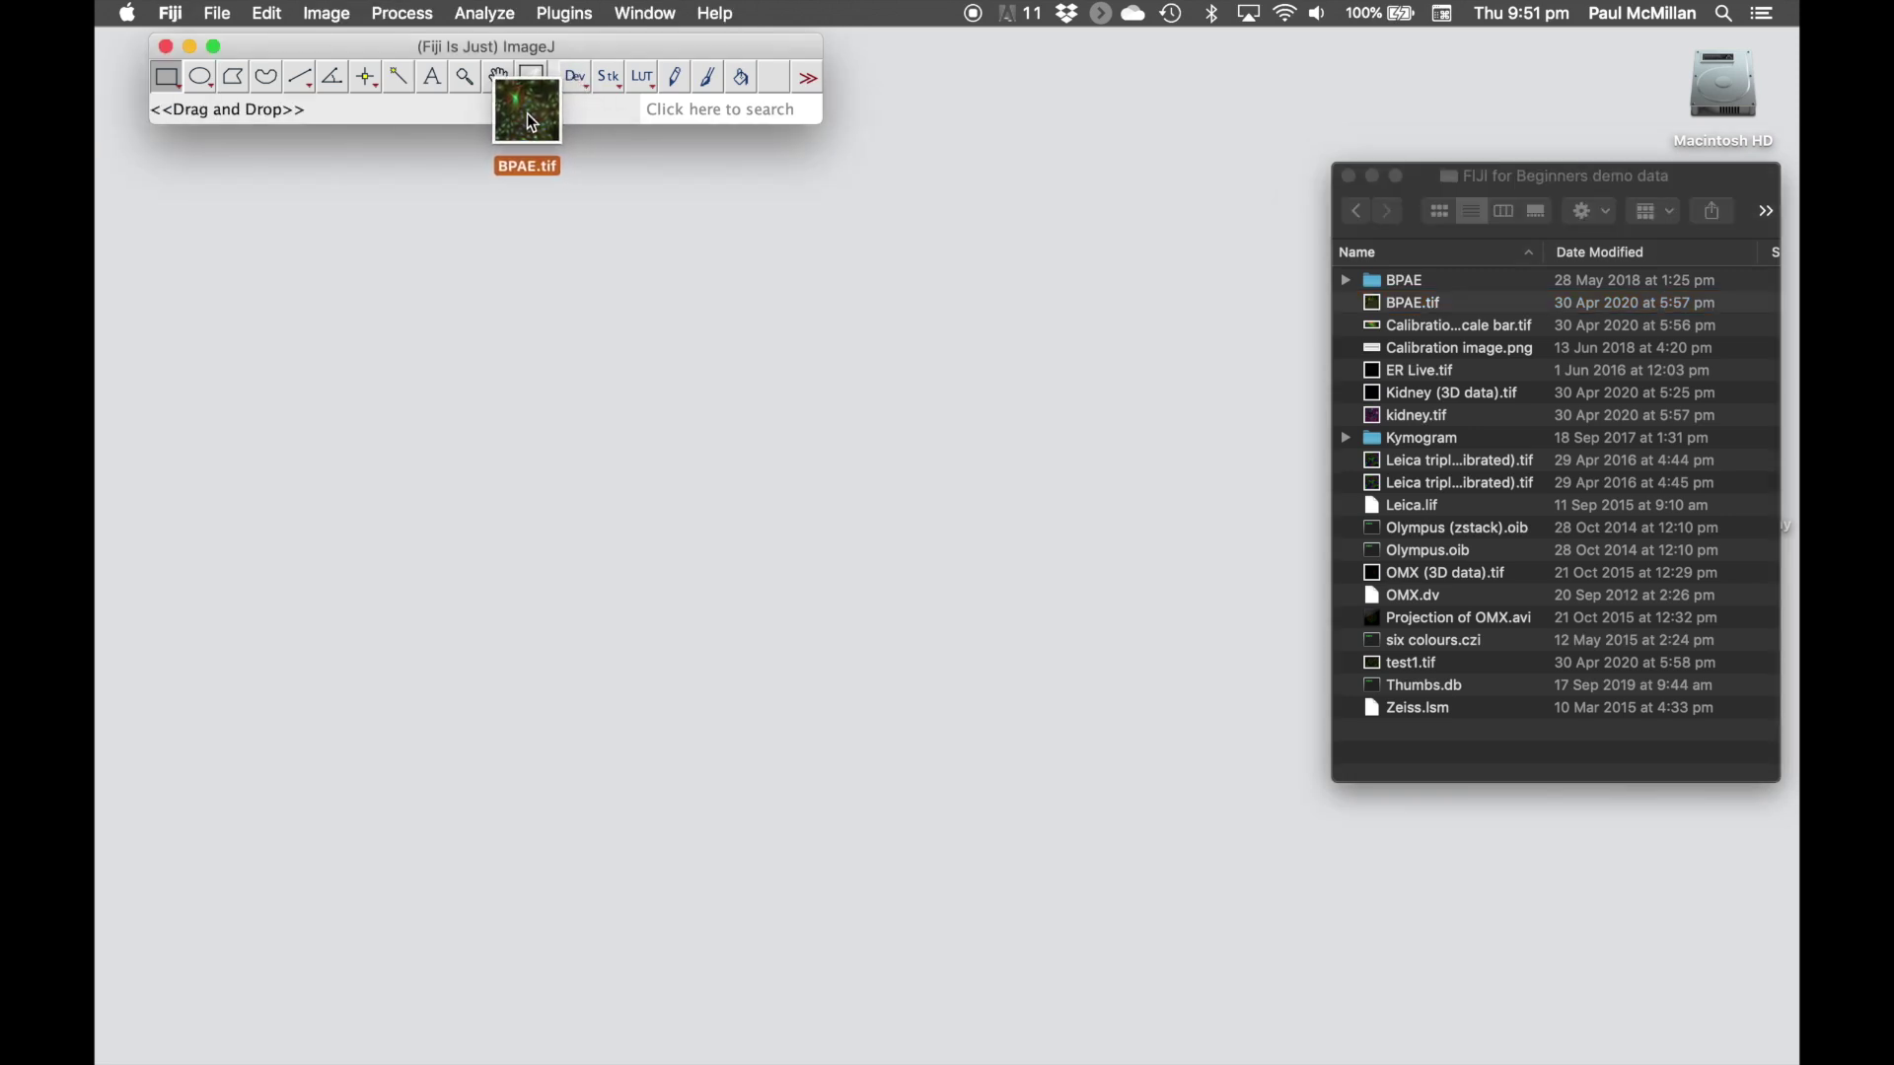
left_click_drag(526, 114, 529, 115)
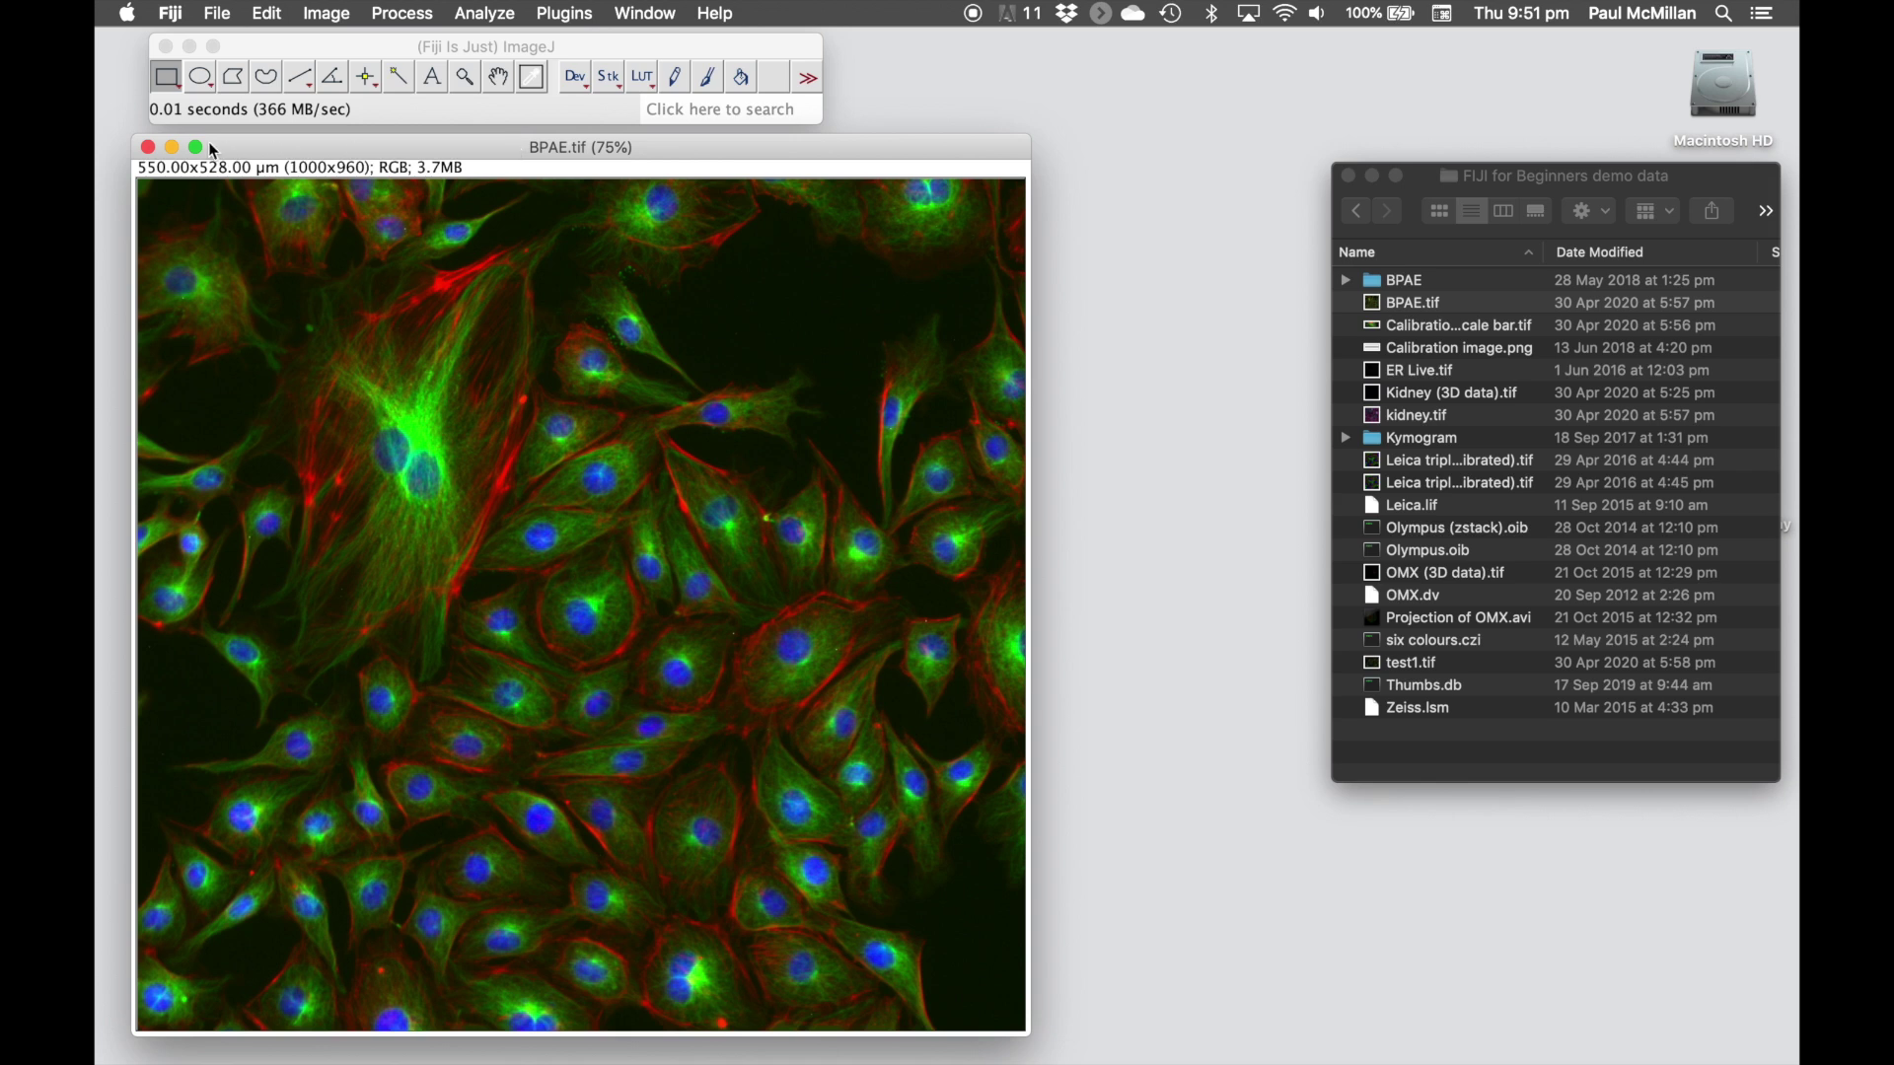
left_click(149, 147)
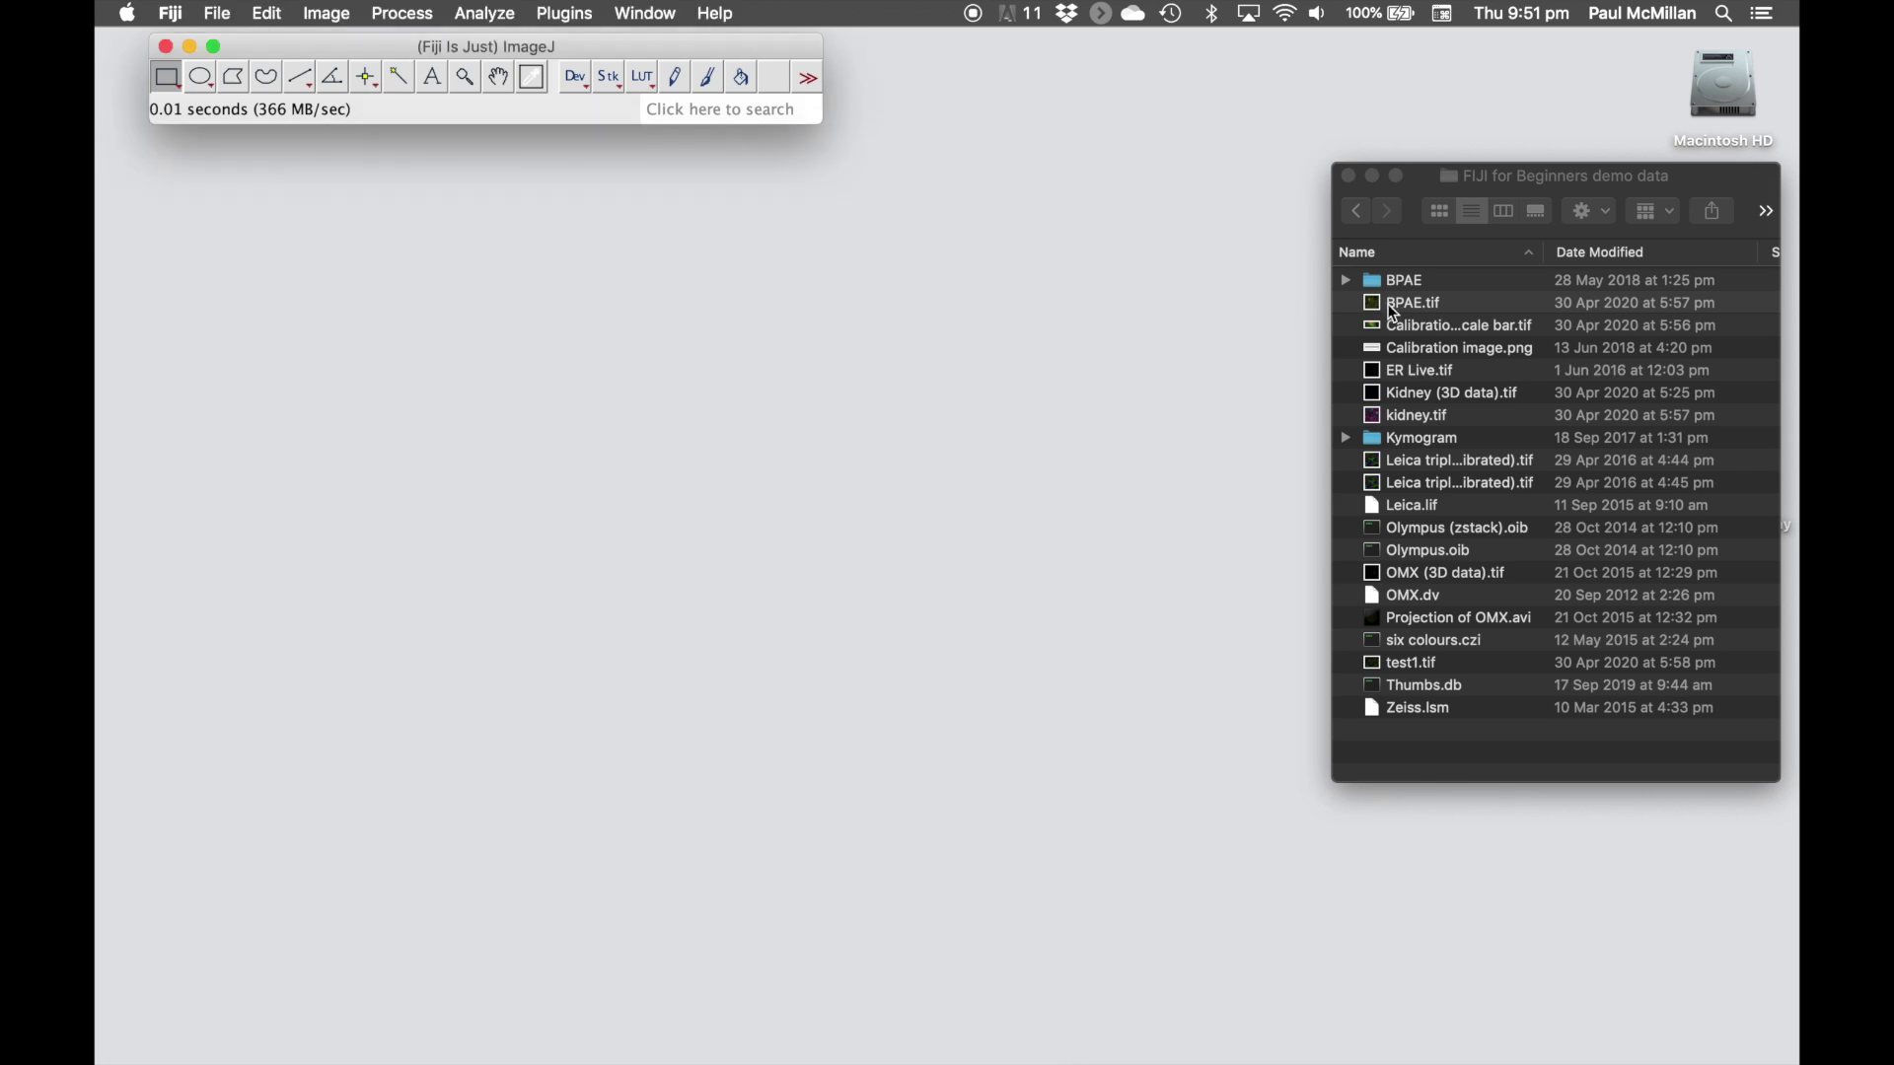
left_click_drag(1010, 251, 1406, 313)
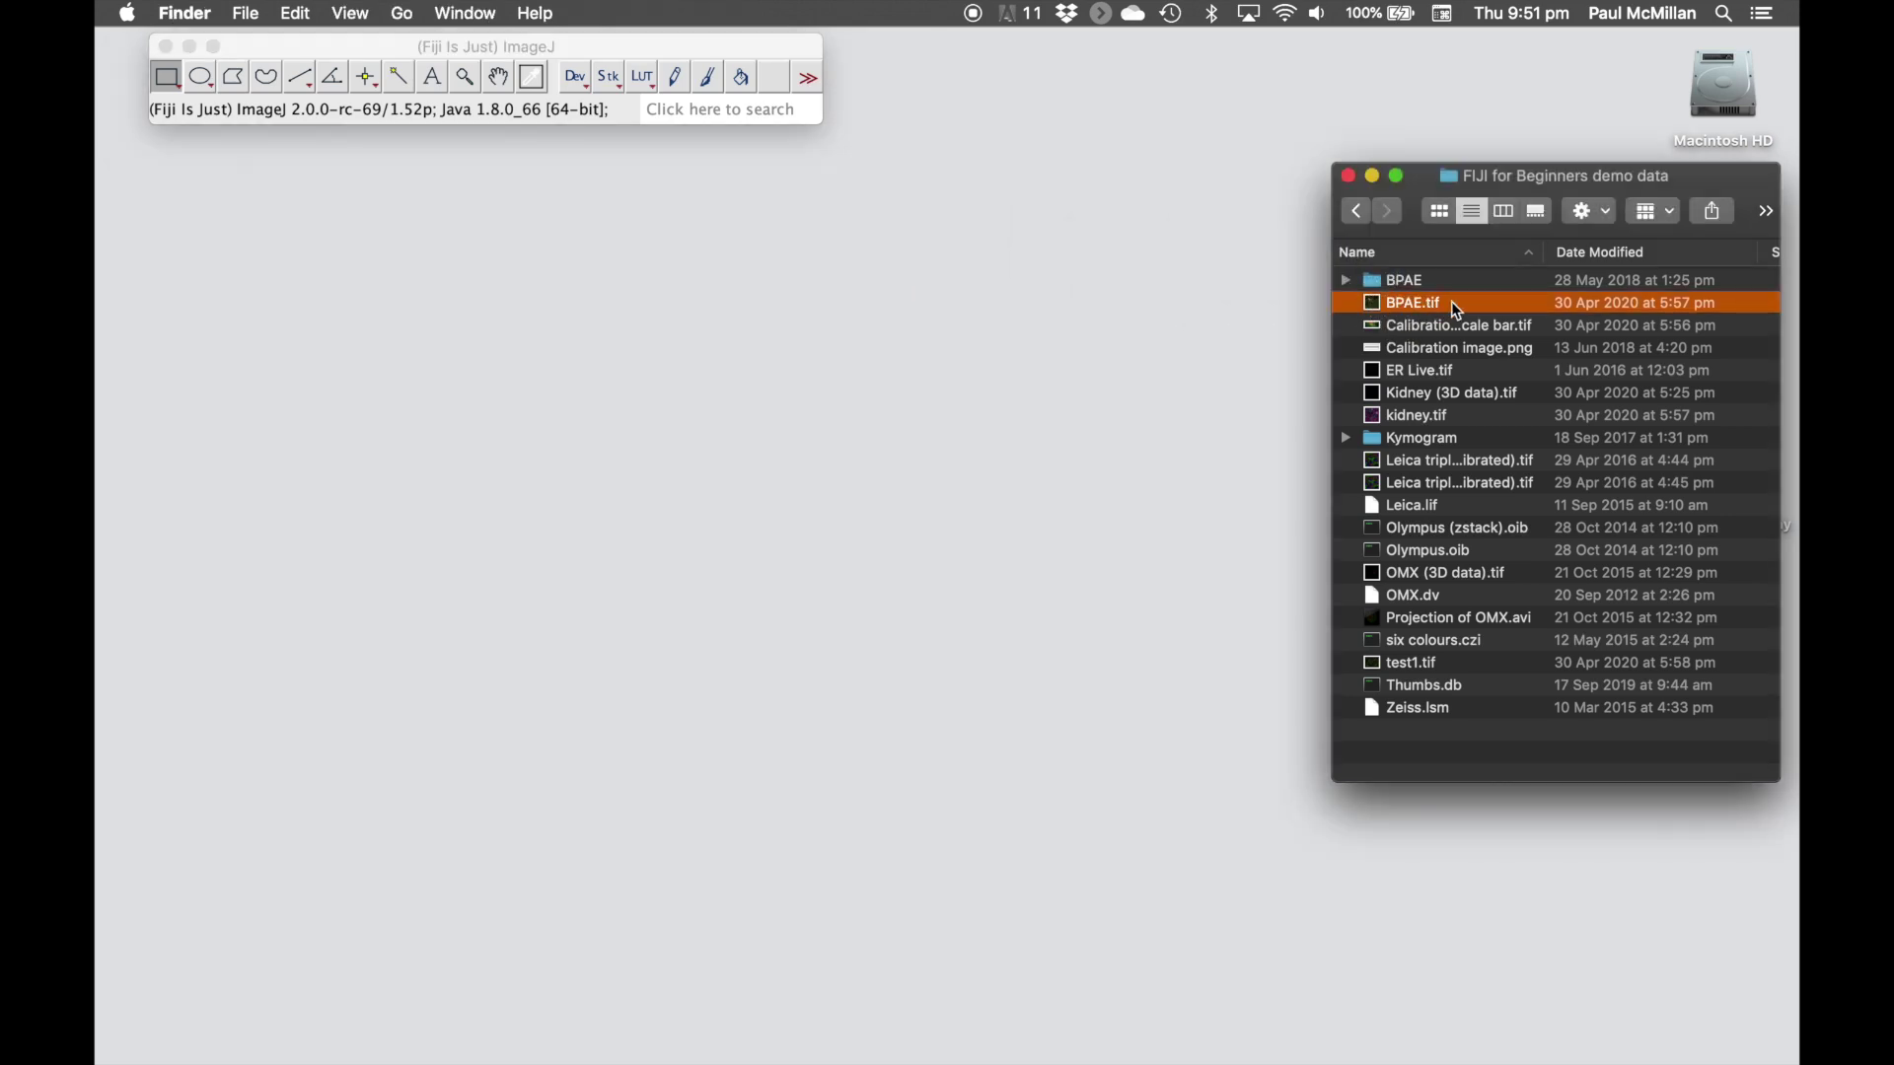
left_click_drag(1378, 305, 535, 115)
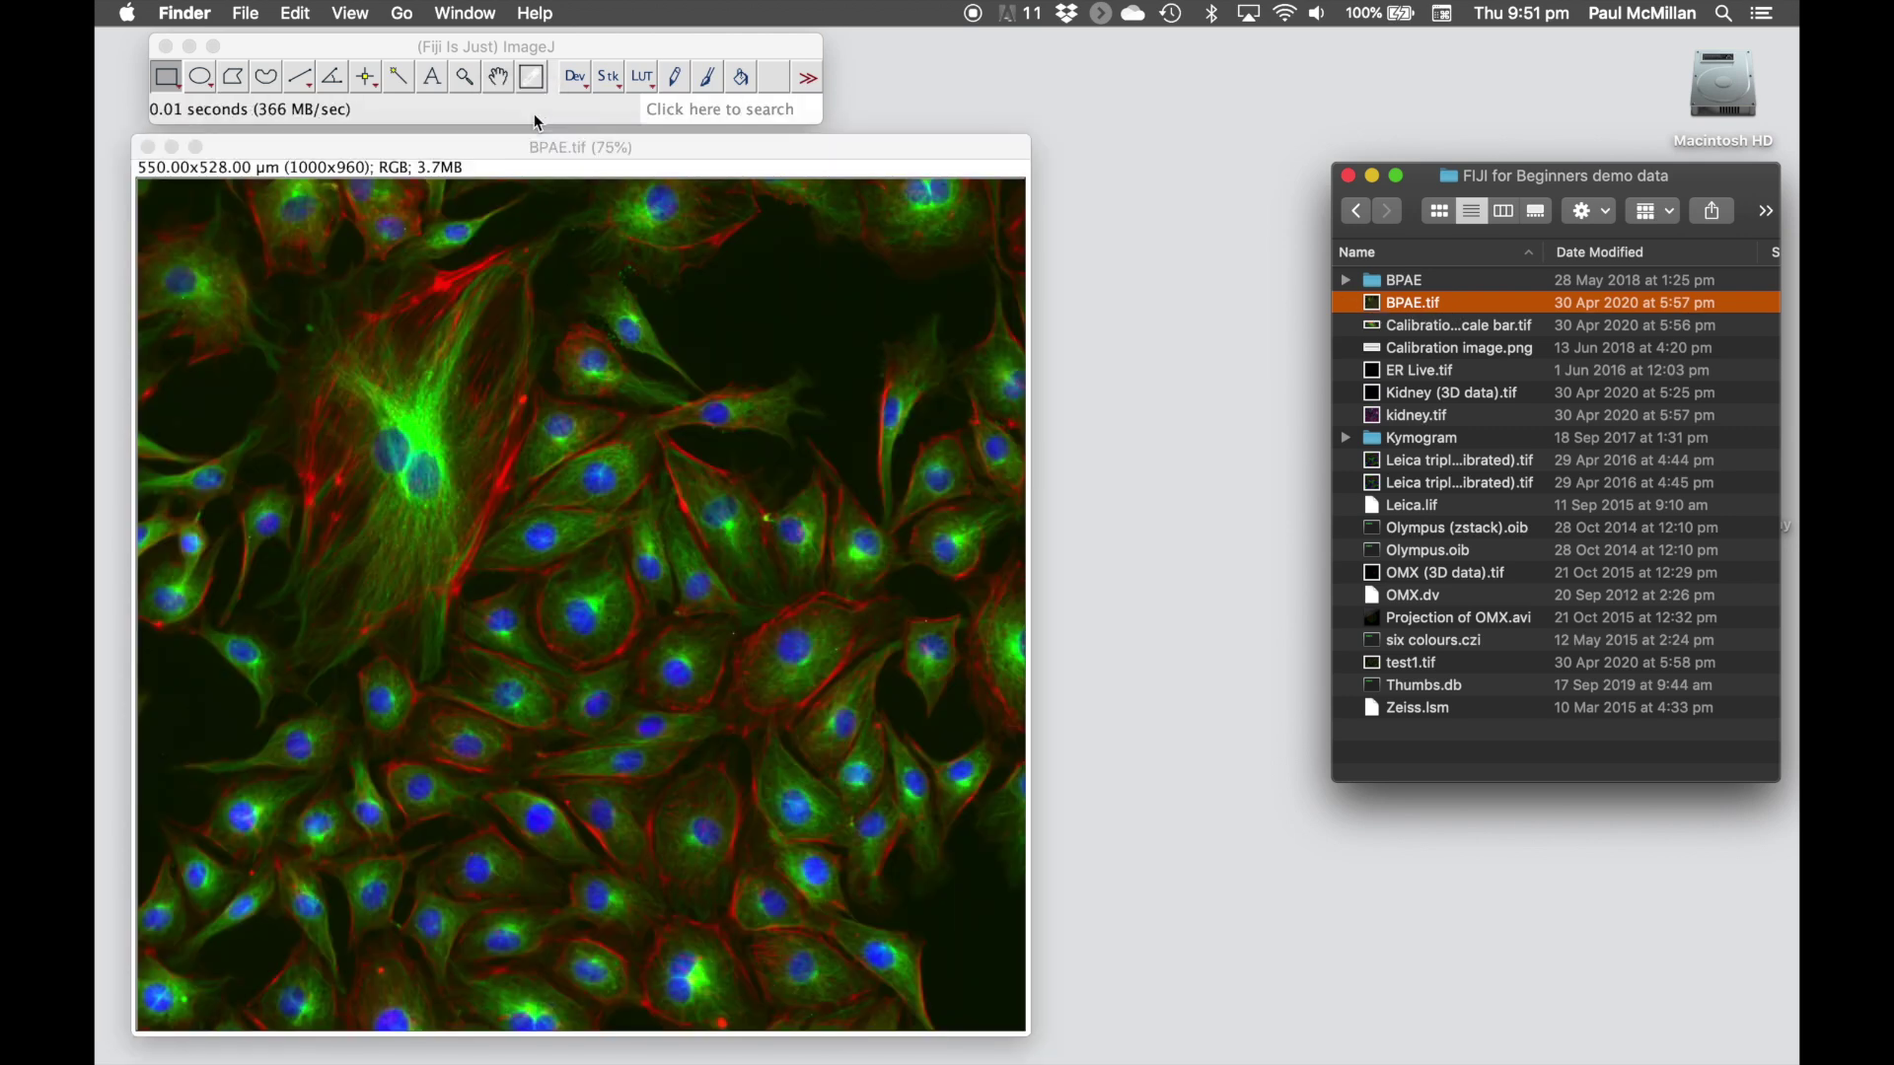
left_click(149, 148)
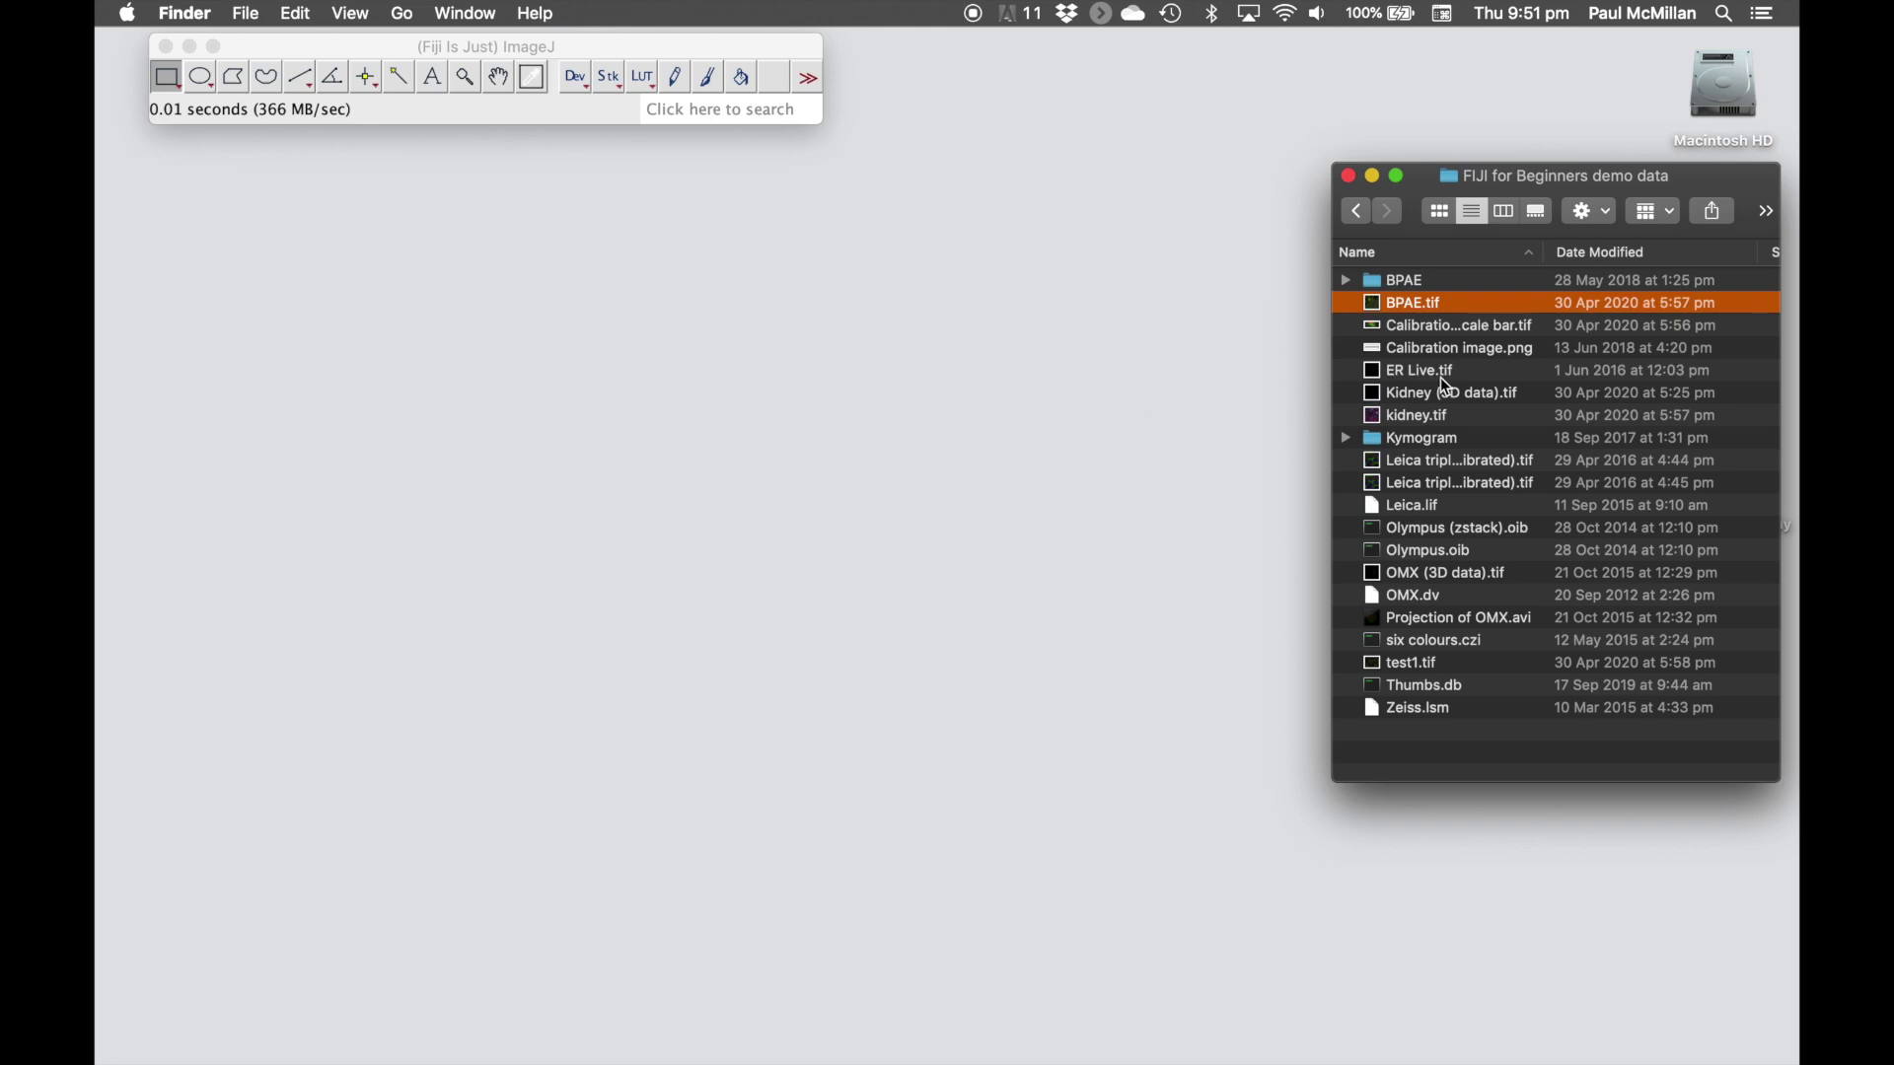
Step: Drag Leica.lif from Finder onto the Fiji toolbar to start a Bio-Formats import
left_click(1407, 509)
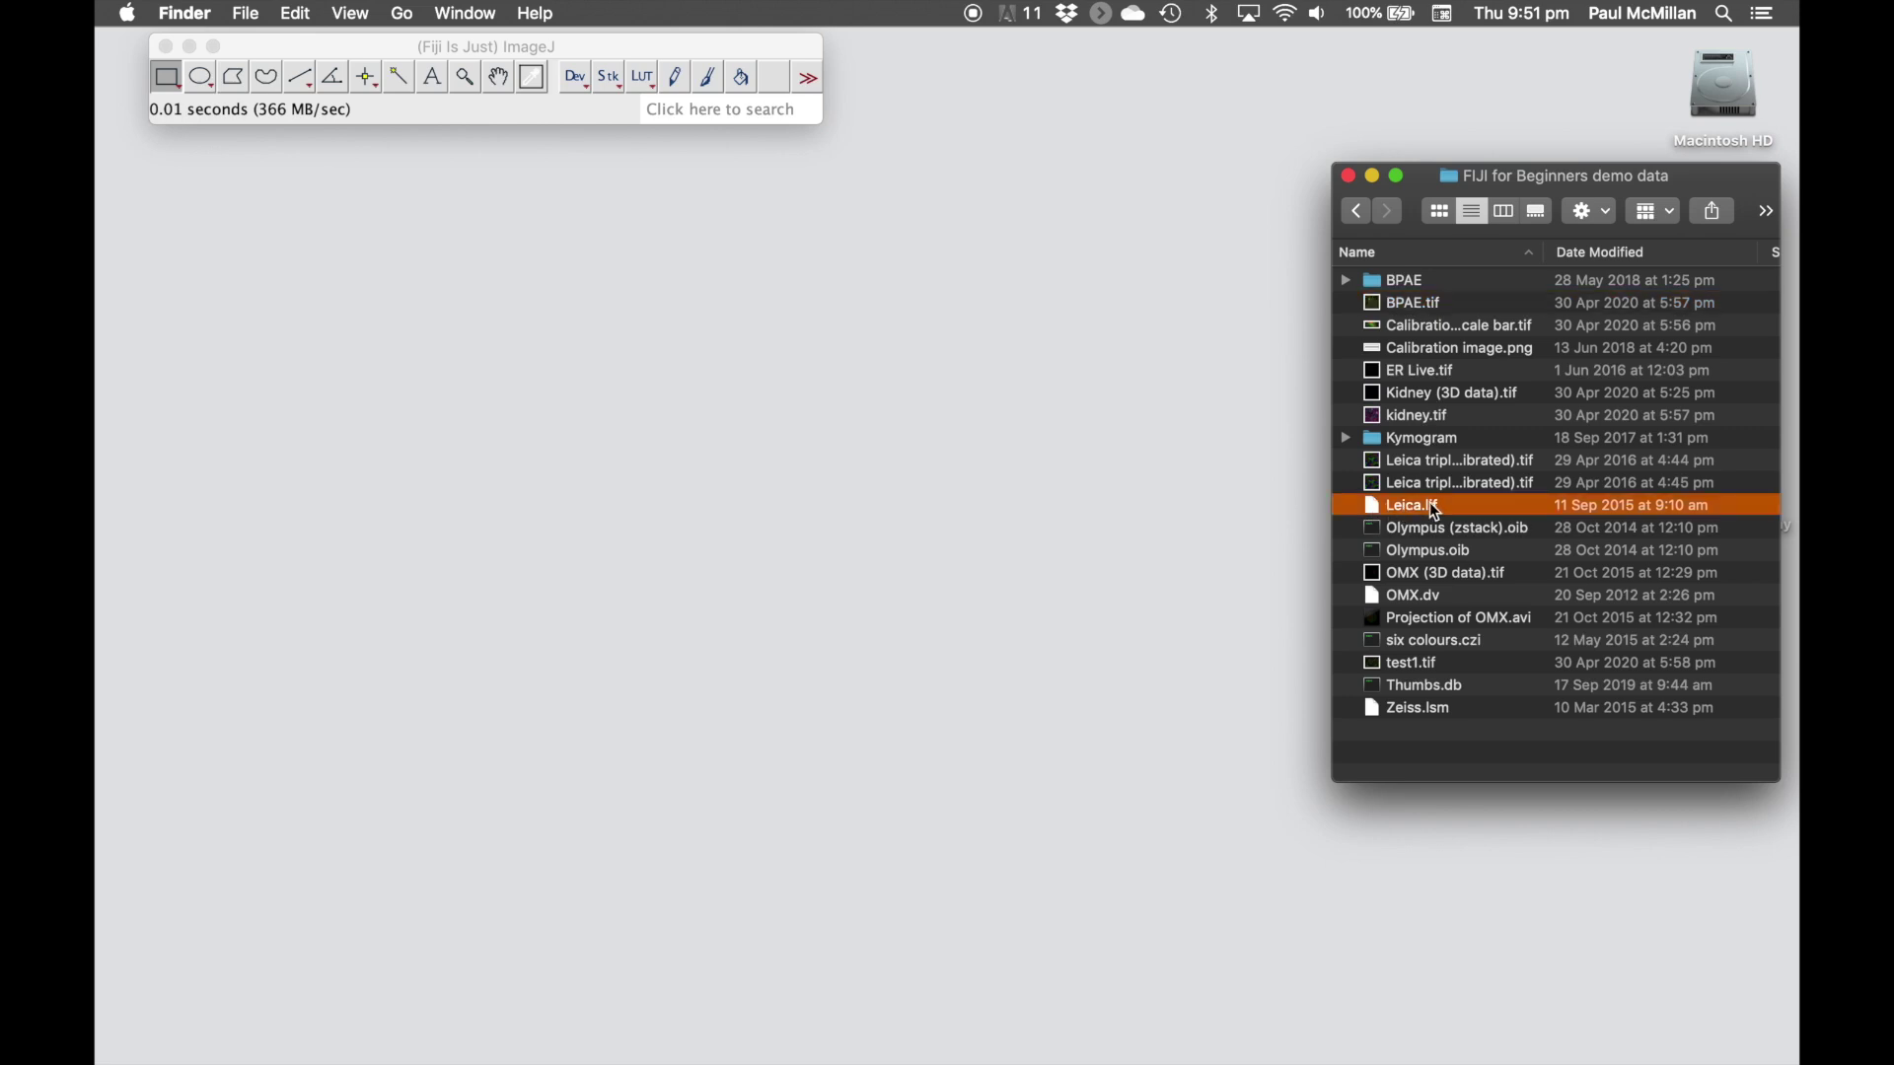
left_click_drag(1377, 507, 523, 118)
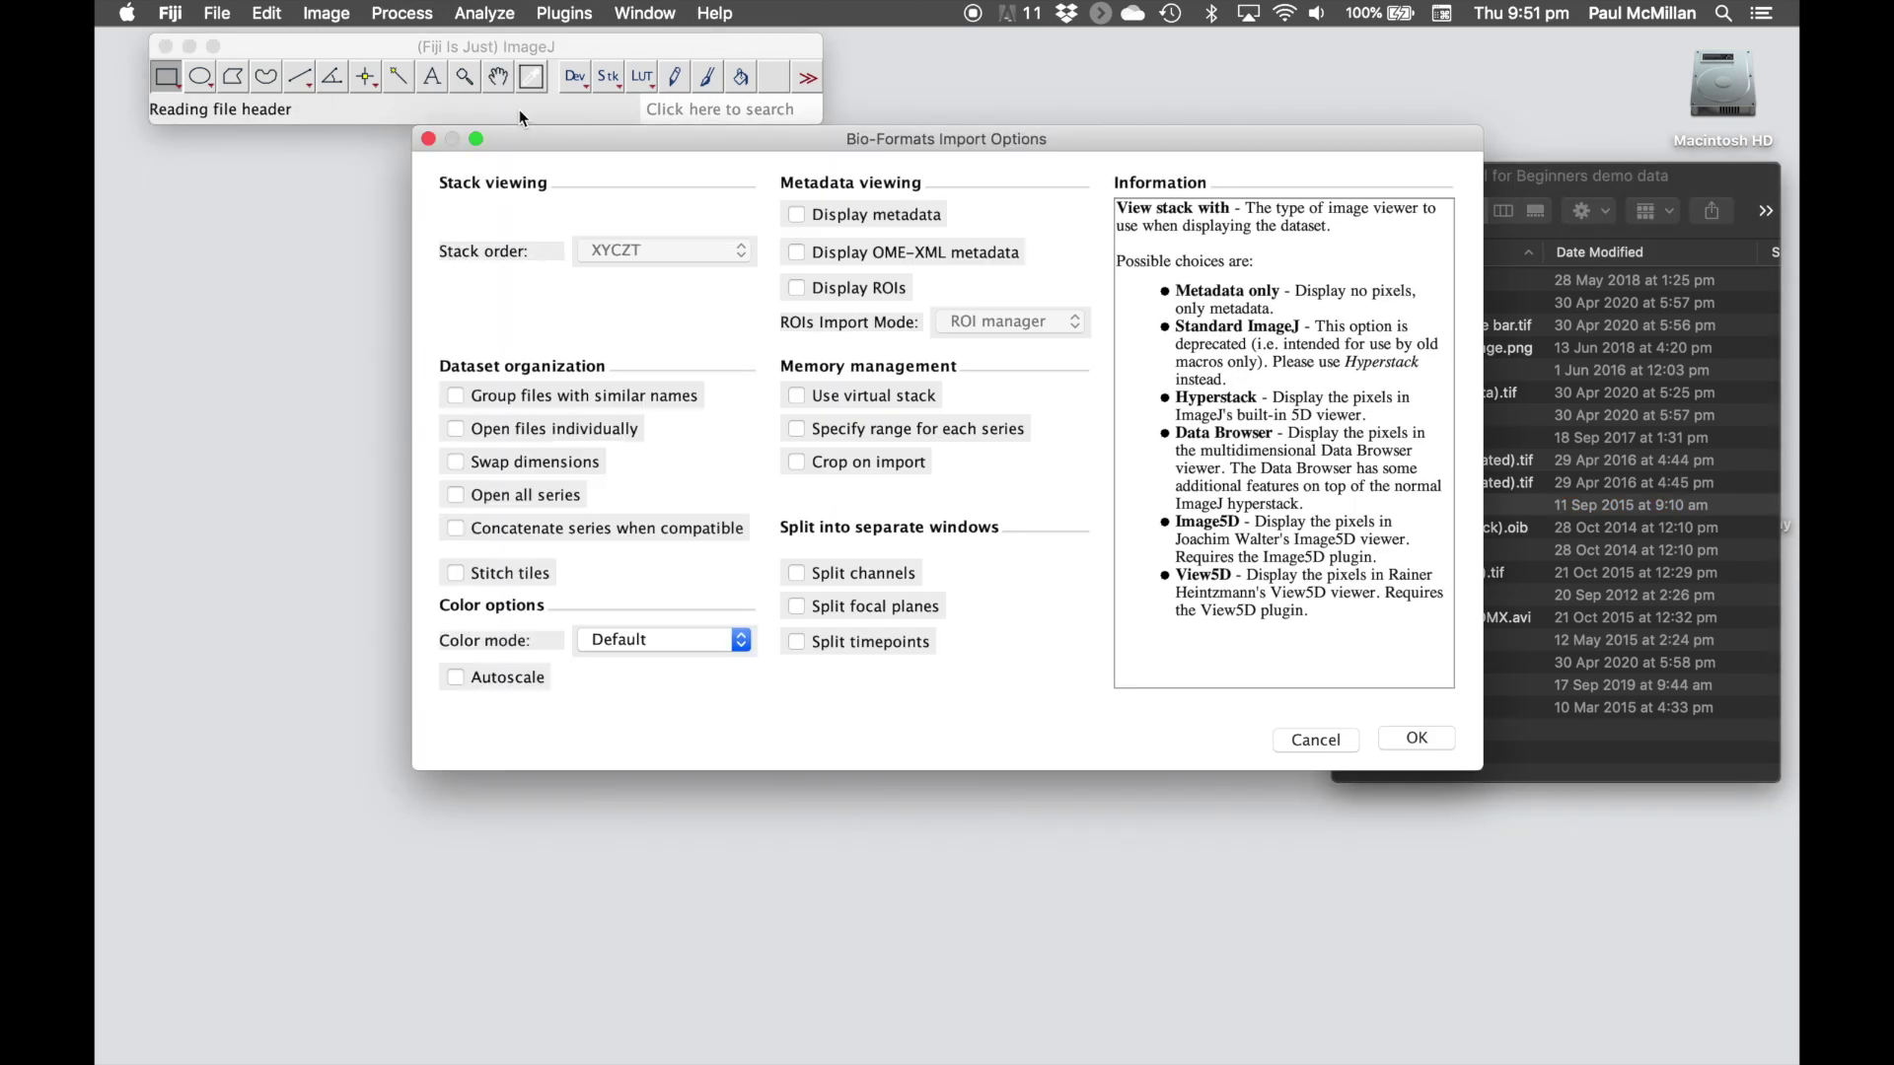
left_click_drag(747, 136, 477, 144)
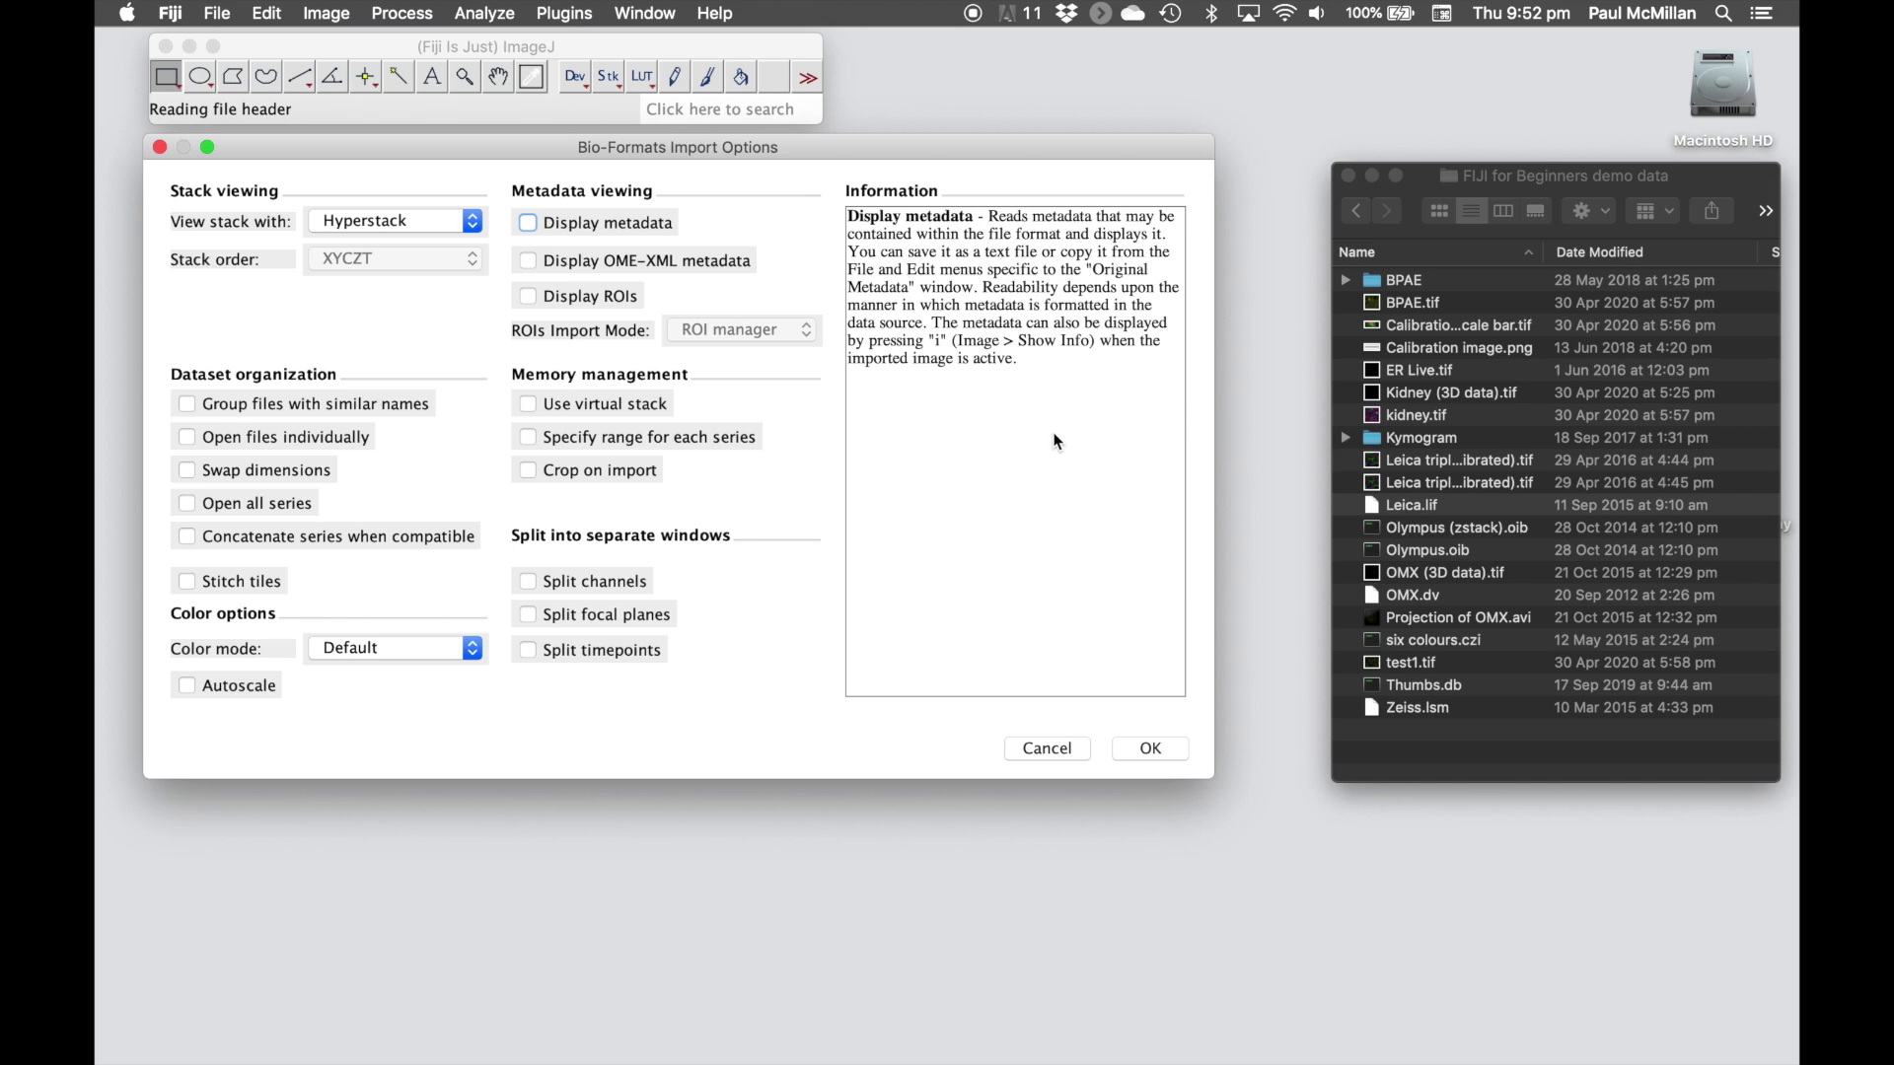
mouse_move(591, 409)
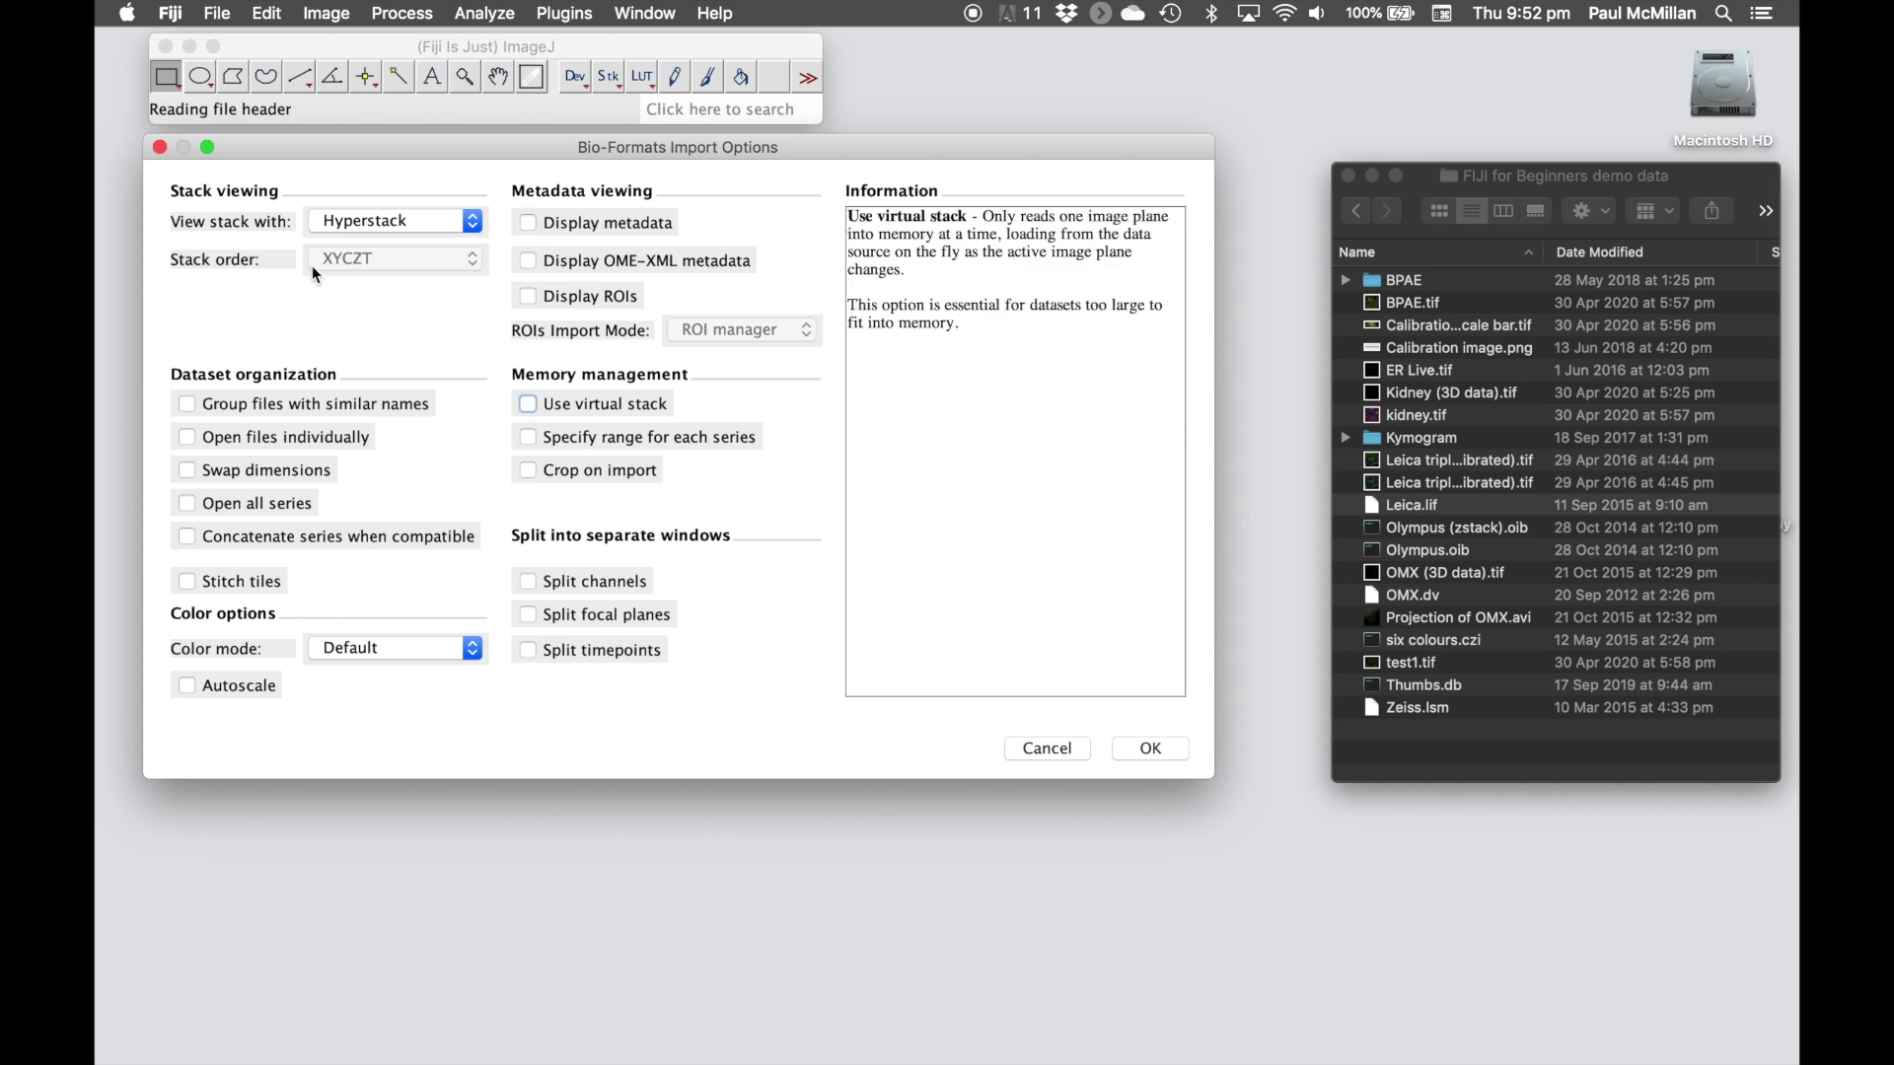
left_click(427, 231)
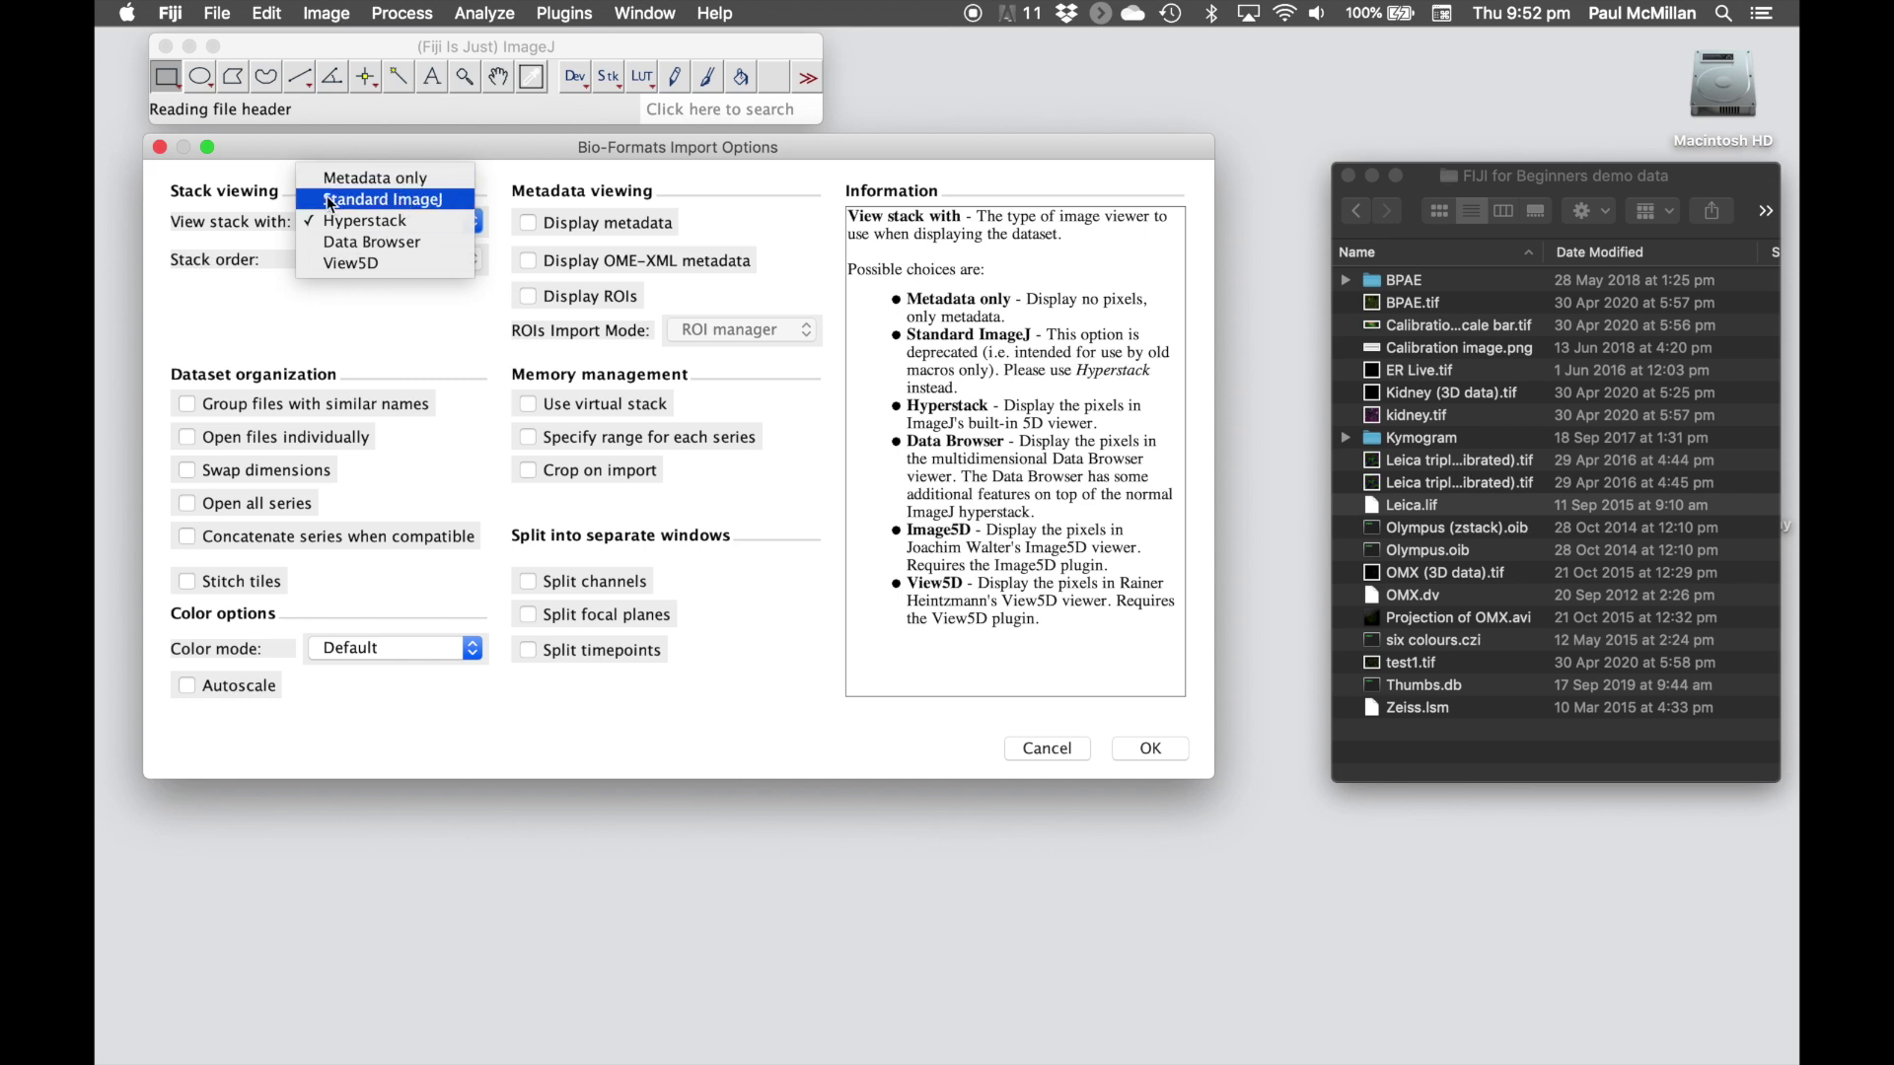
left_click(391, 229)
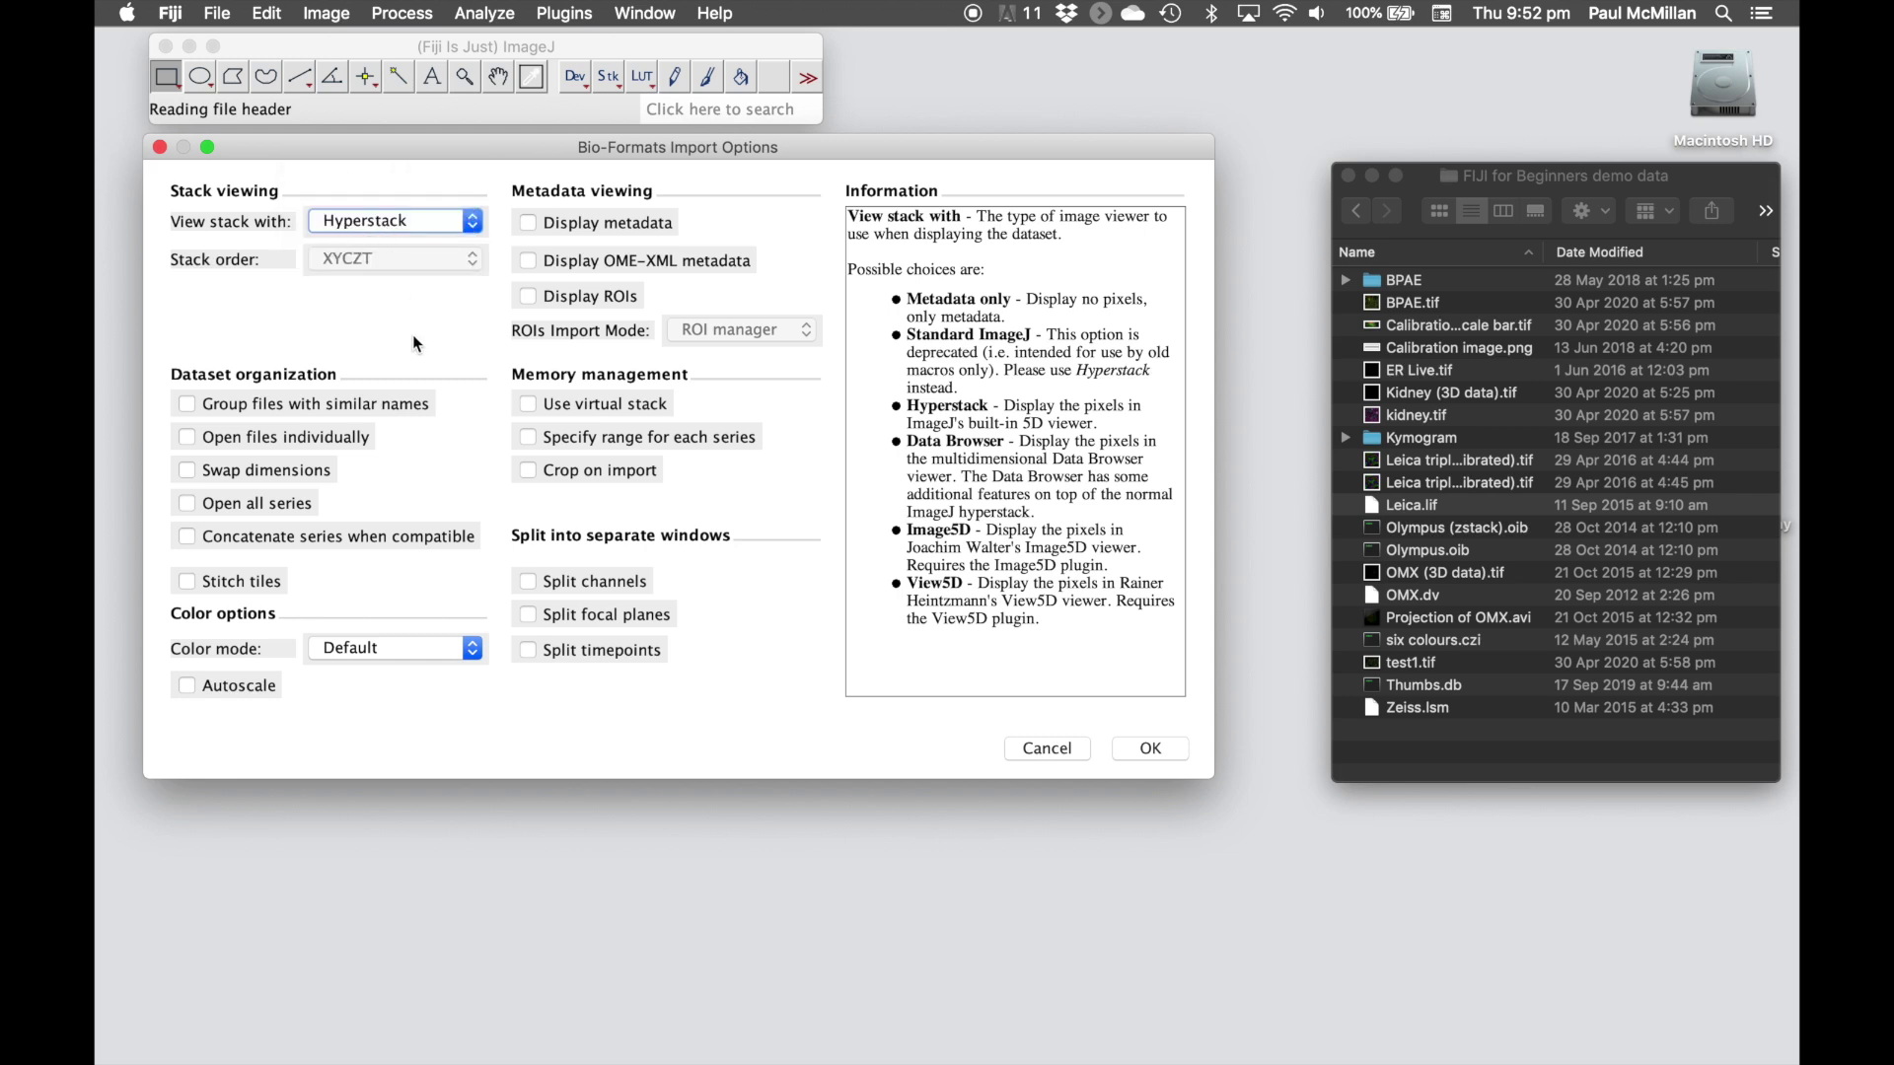
left_click(530, 223)
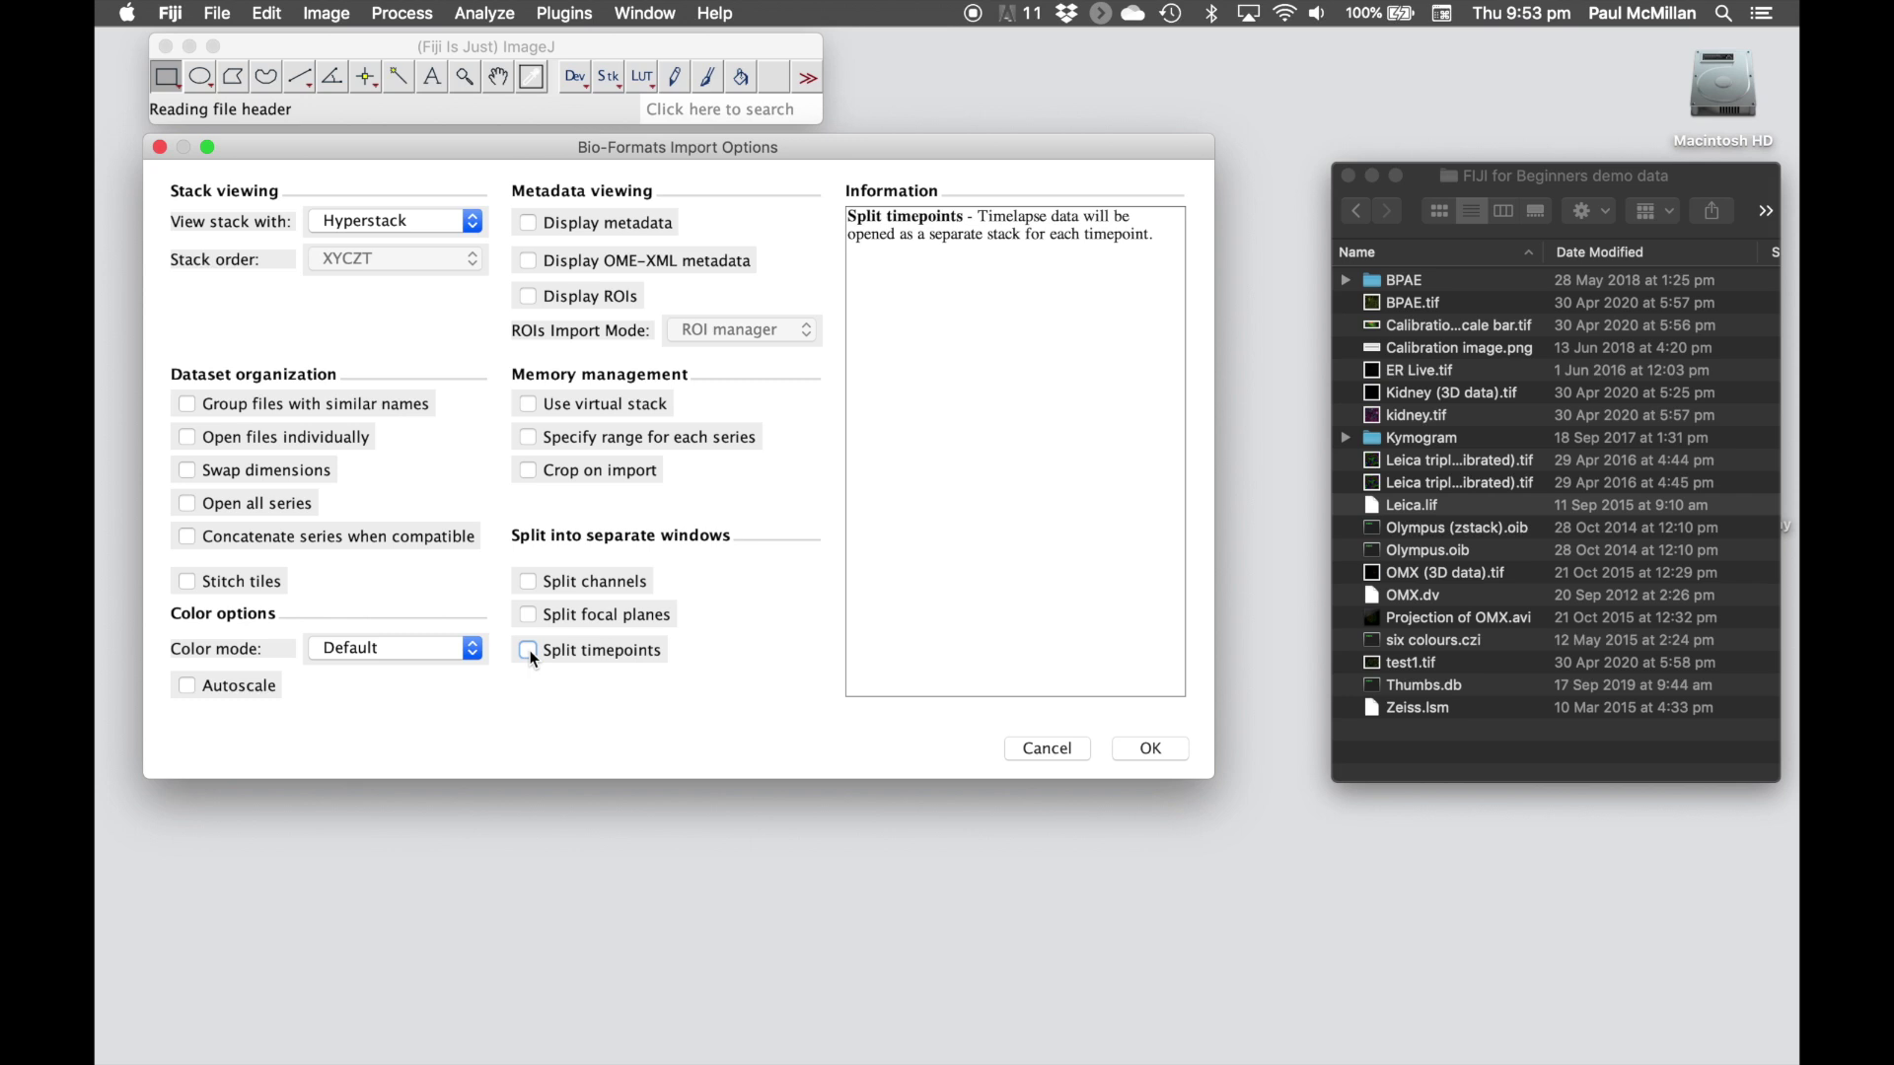
mouse_move(529, 416)
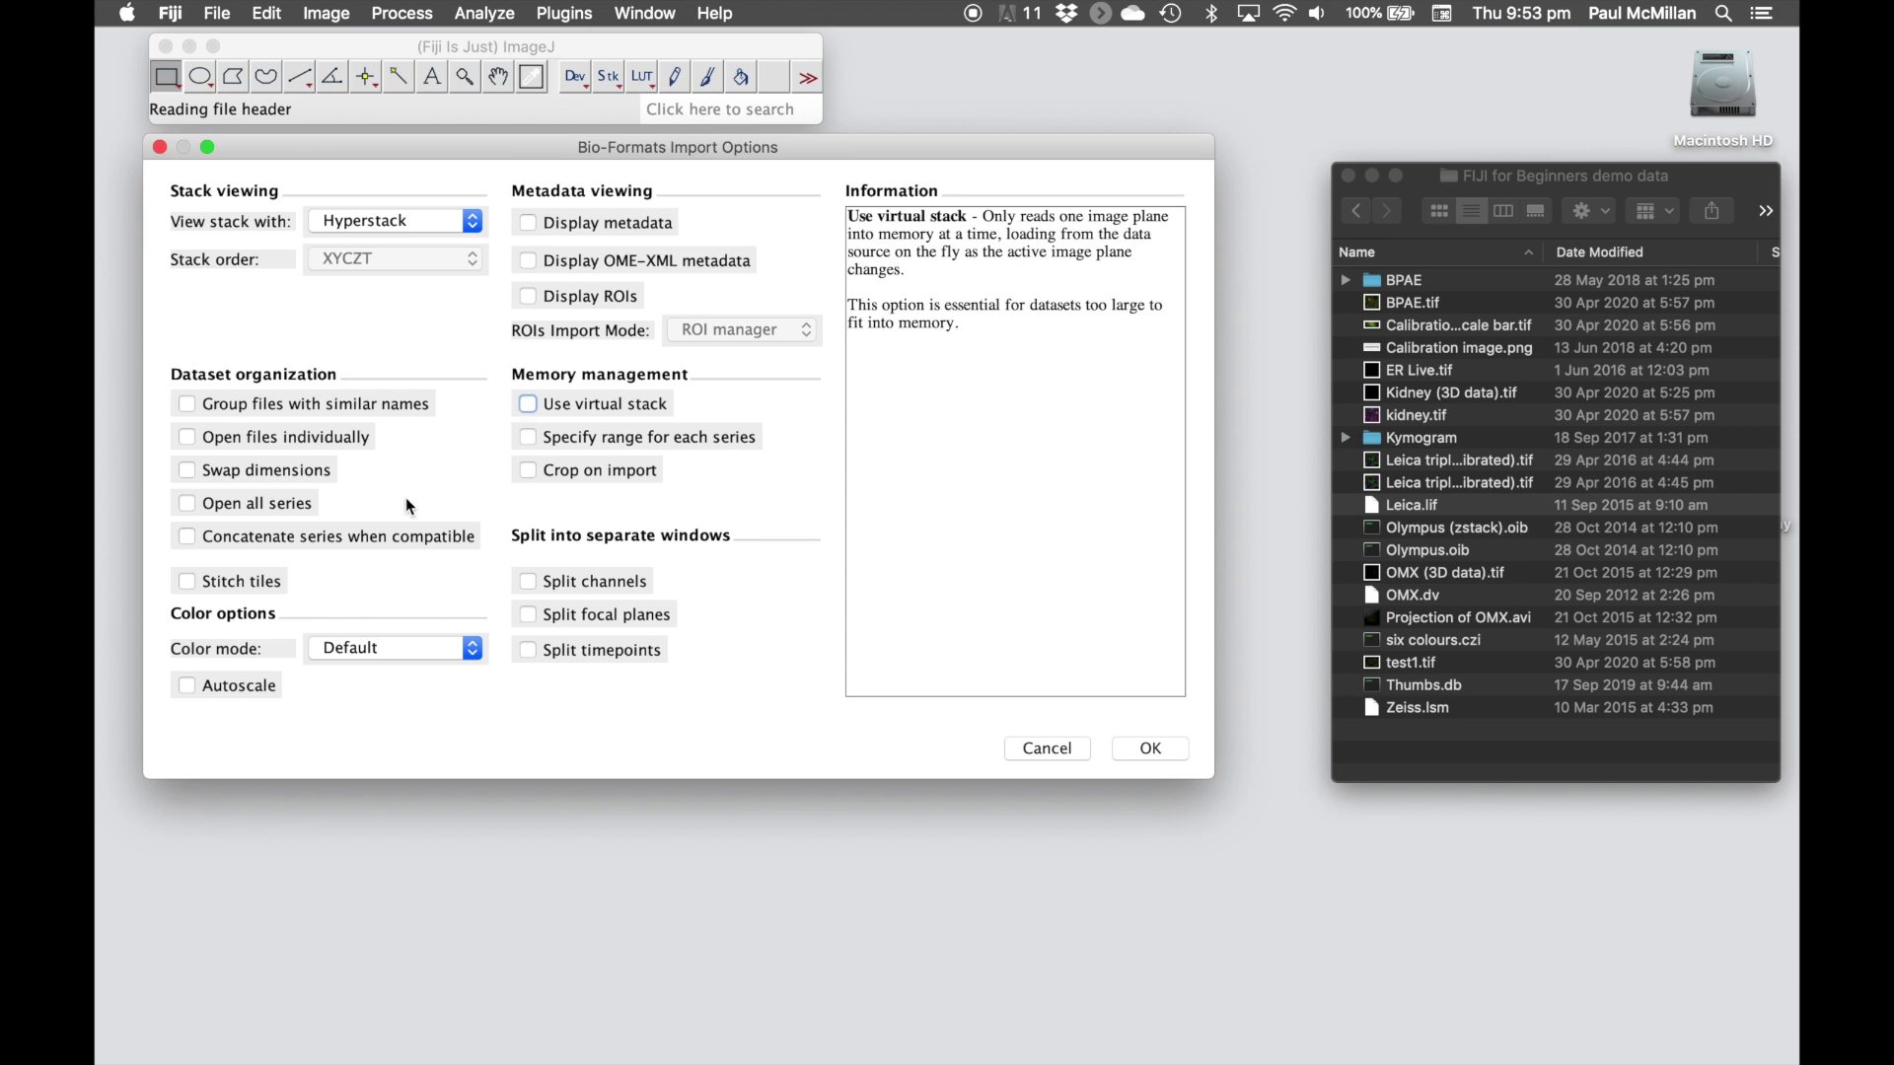
mouse_move(341, 641)
left_click(449, 652)
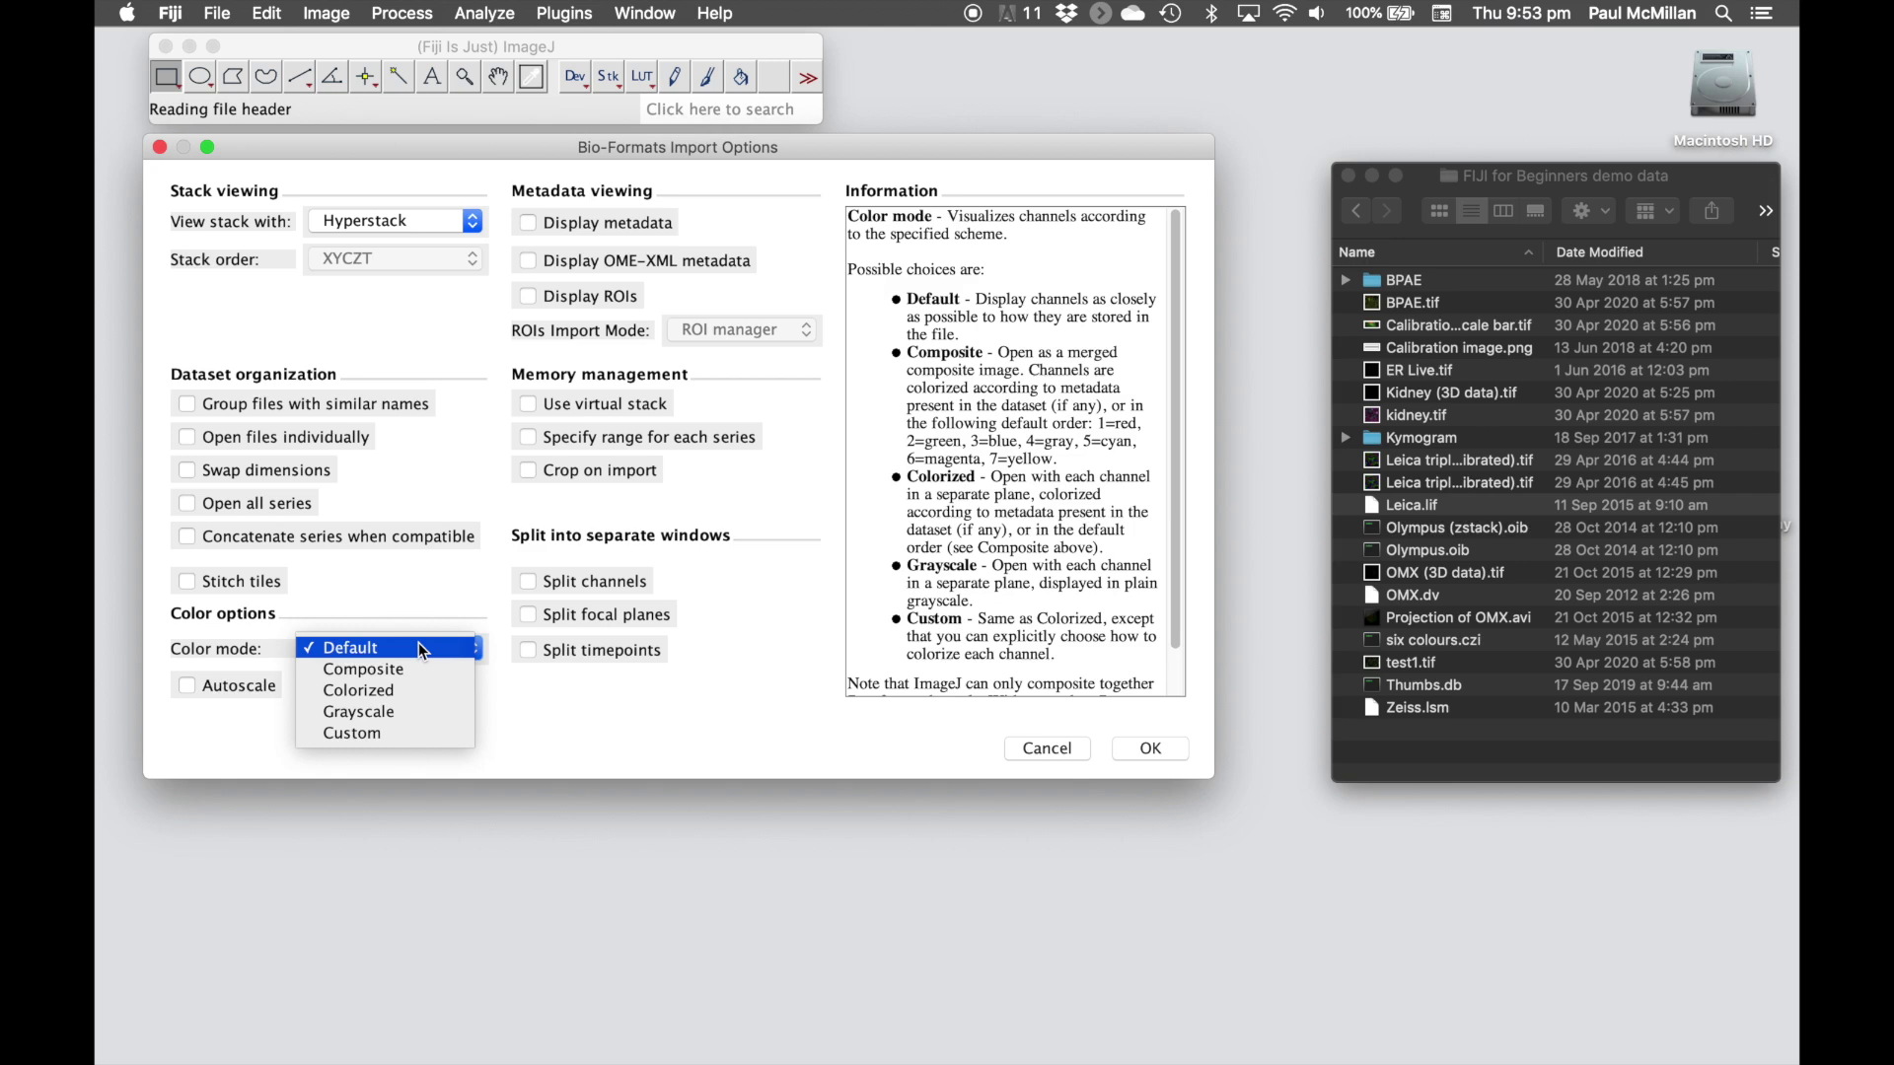
left_click(452, 642)
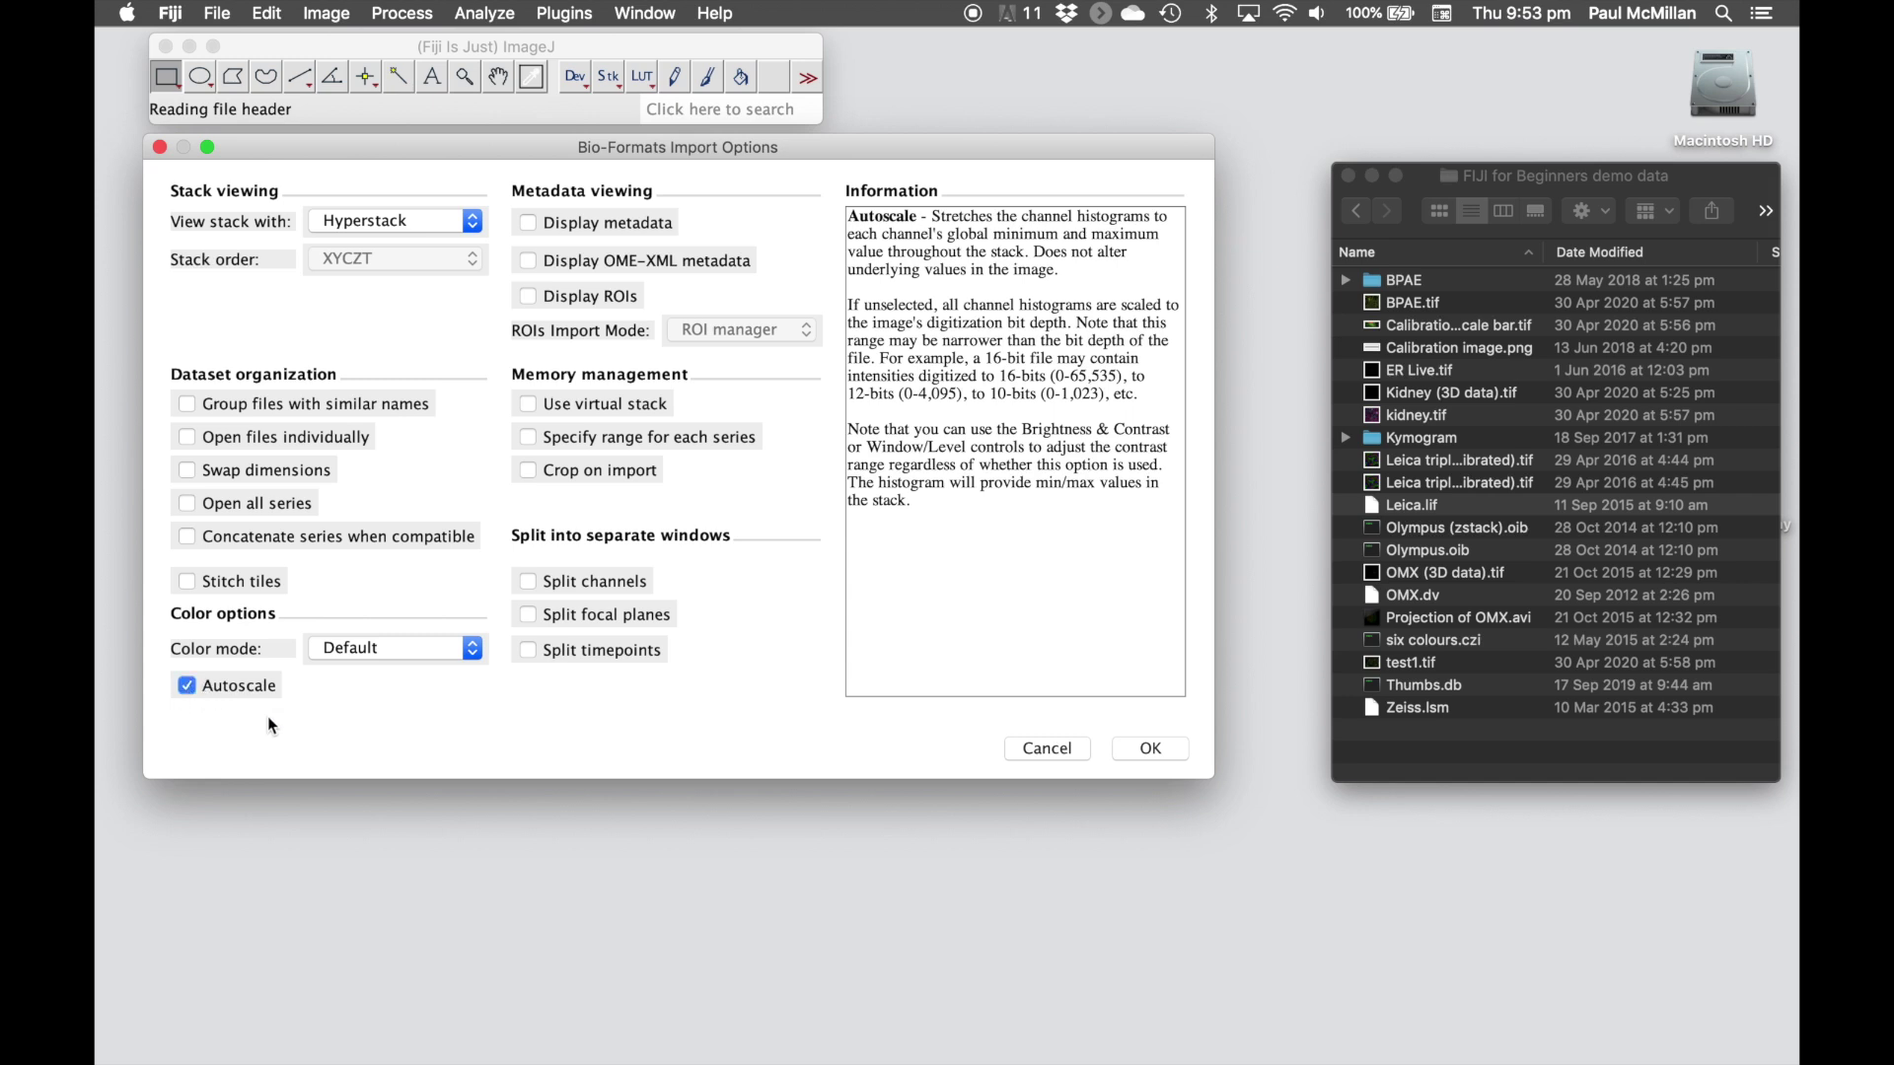
left_click(188, 690)
Step: Accept the Bio-Formats import options and import only Series 1 (1AU) of Leica.lif
left_click(1164, 750)
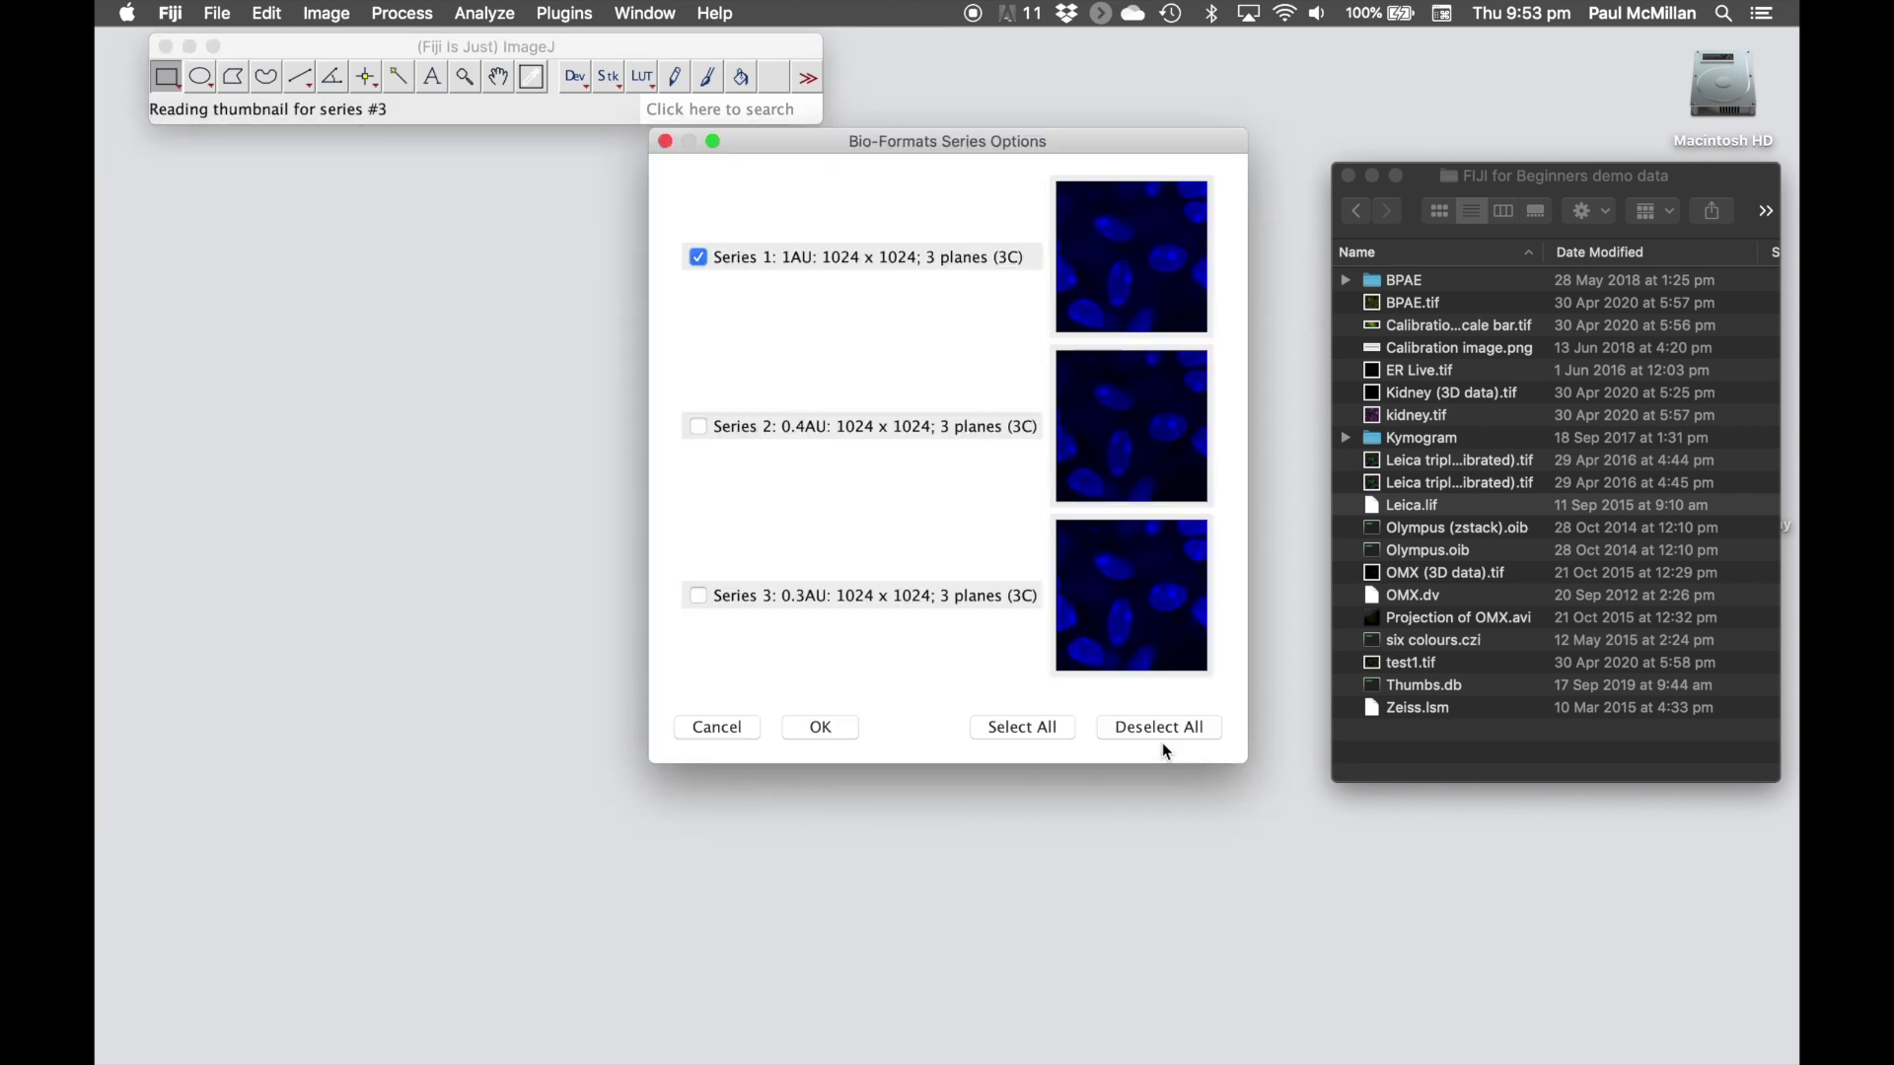
left_click_drag(1089, 146, 655, 162)
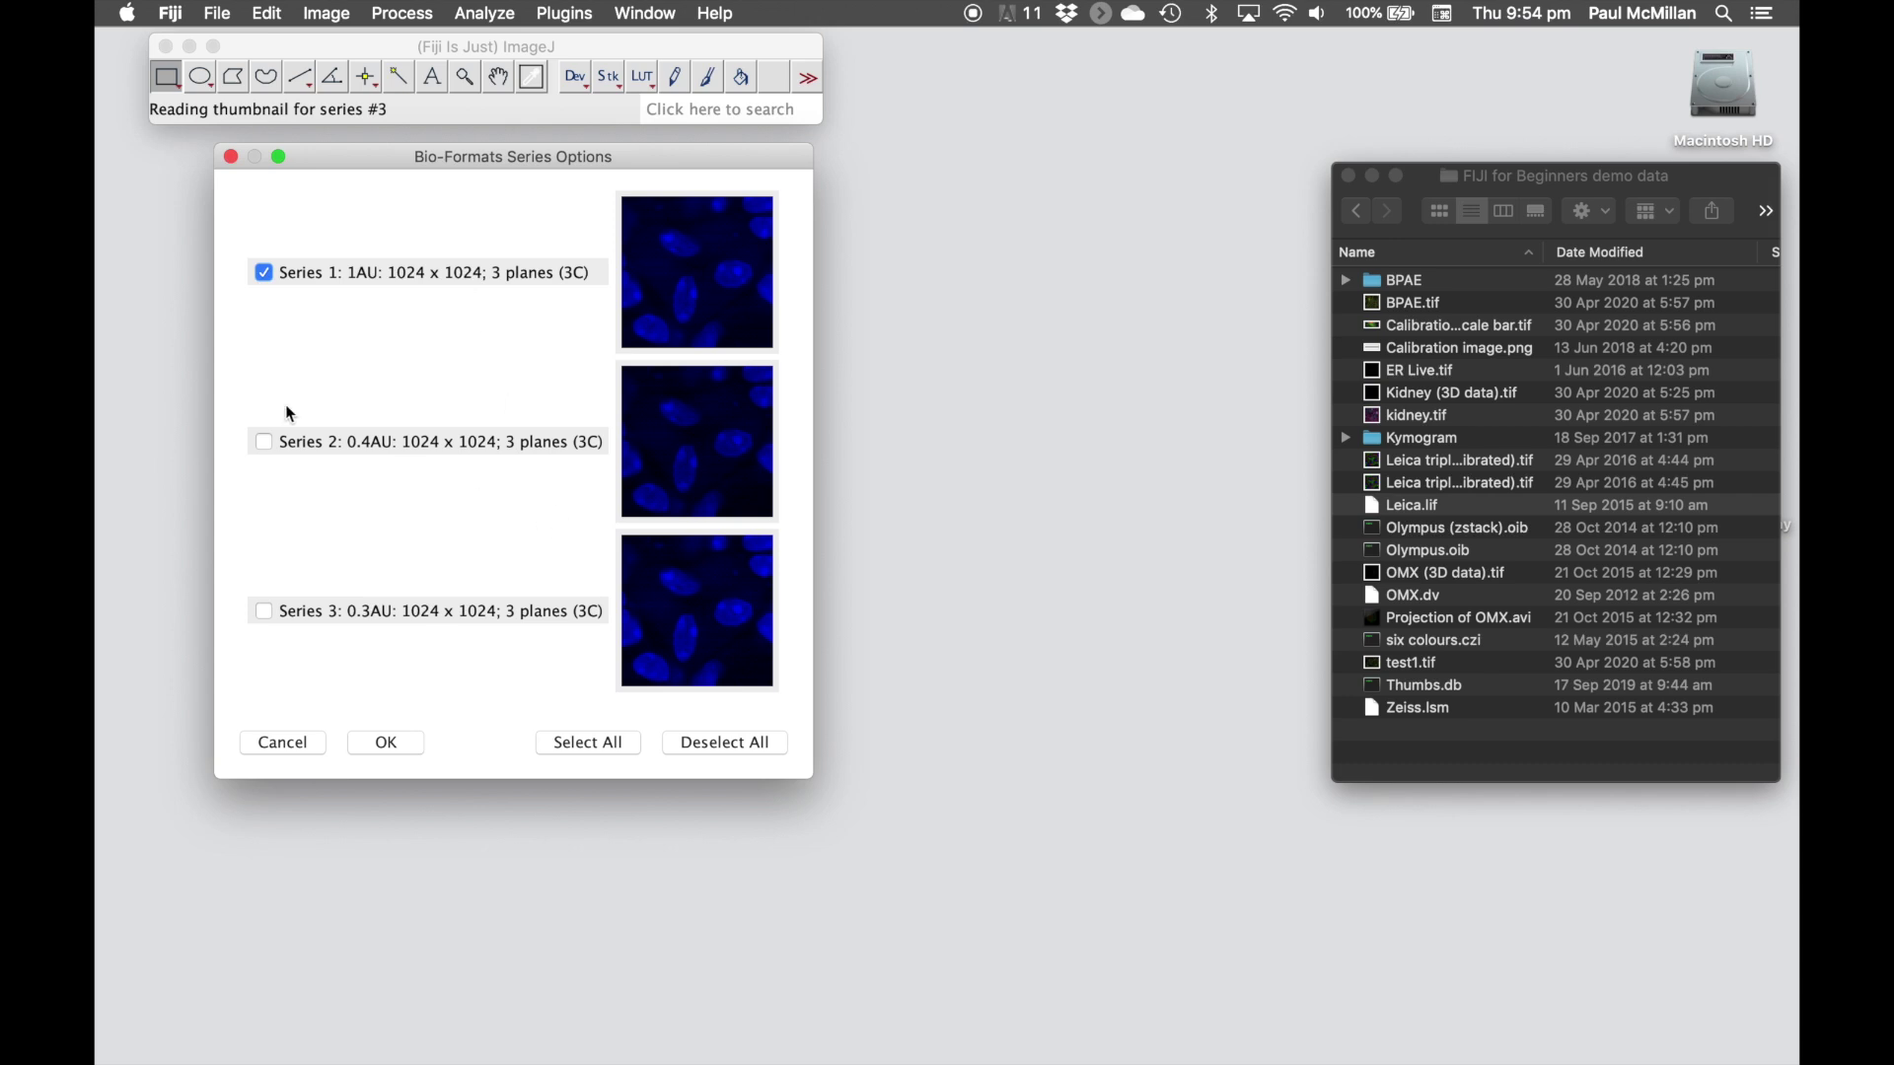
left_click(411, 753)
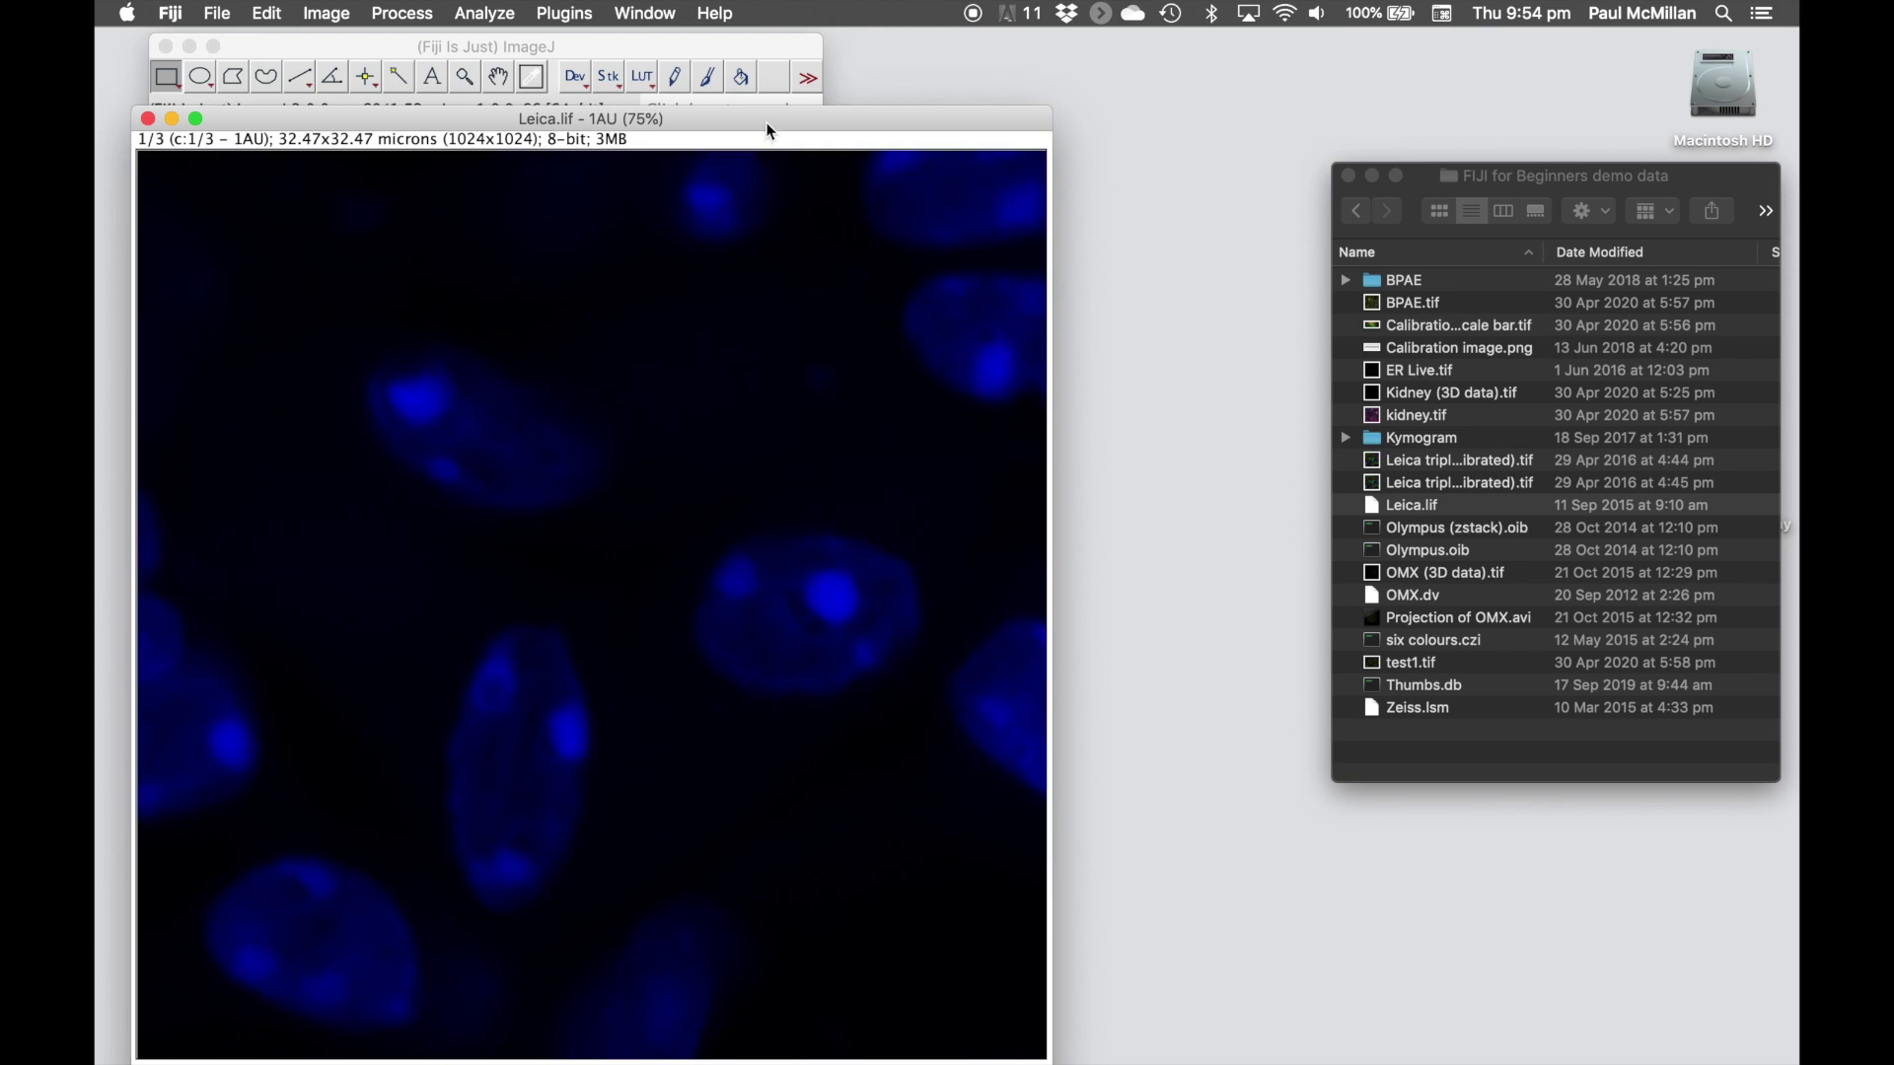